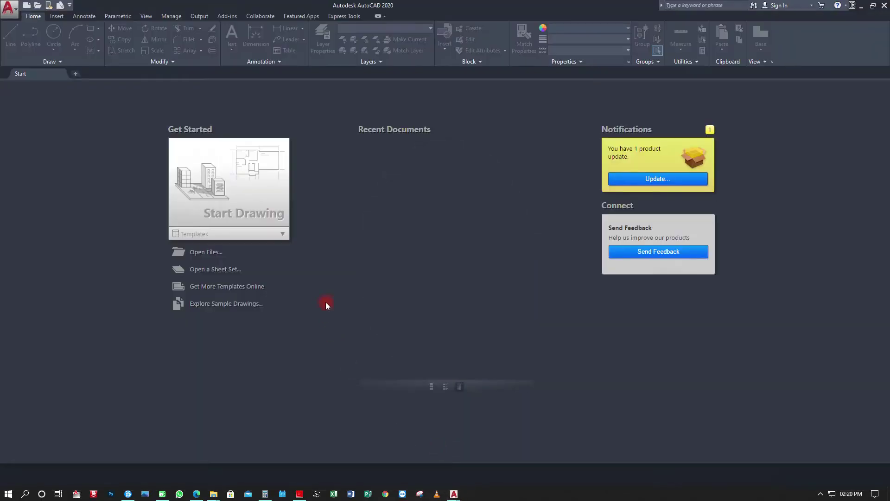
Step: Start a new drawing and bring up the Layer Properties Manager
left_click(242, 189)
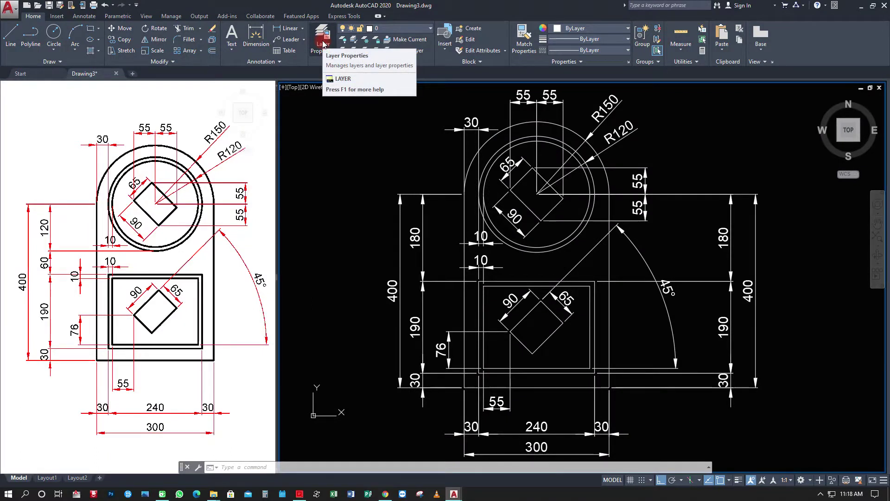
left_click(322, 41)
Step: Create five new layers named Layer1 through Layer5 in the Layer Properties Manager
left_click(321, 36)
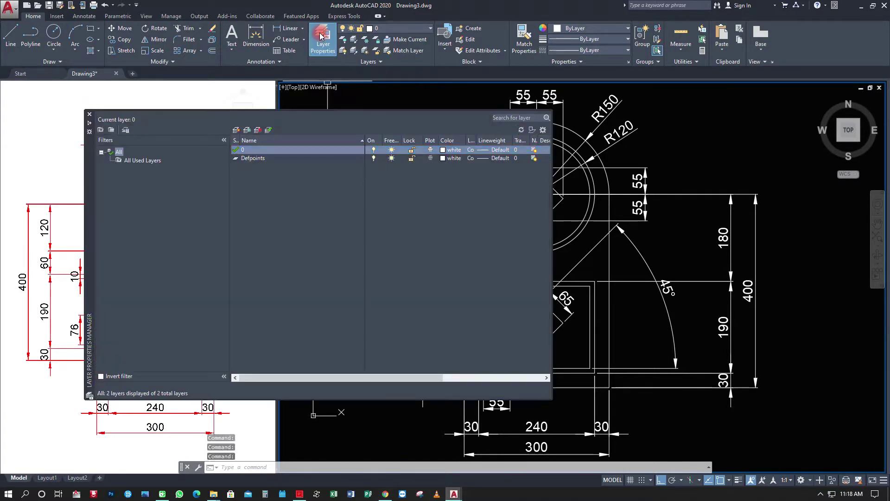
left_click(237, 130)
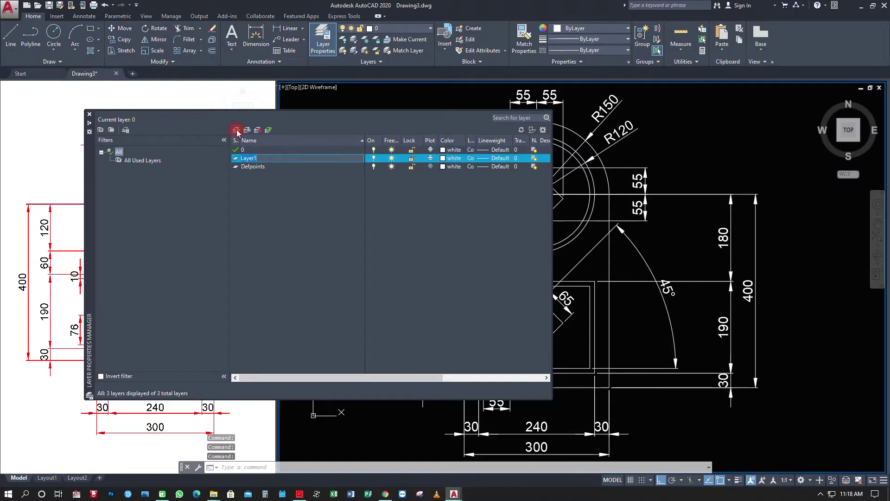
left_click(236, 131)
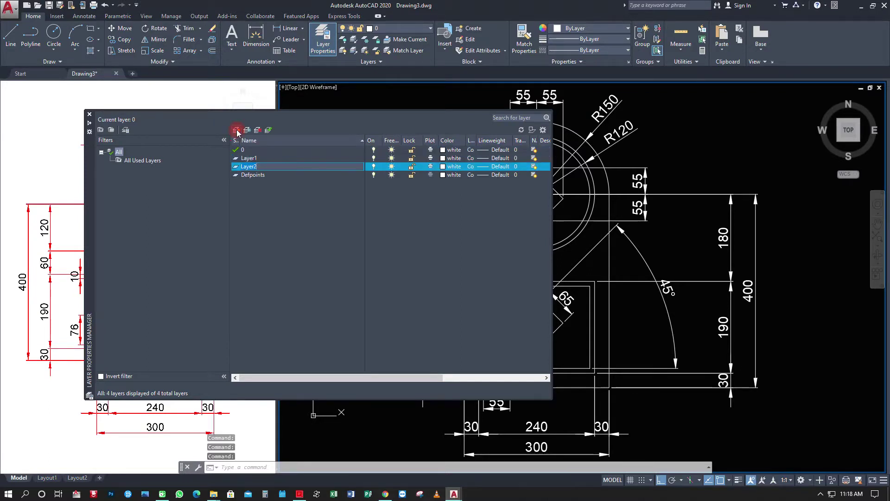
left_click(236, 131)
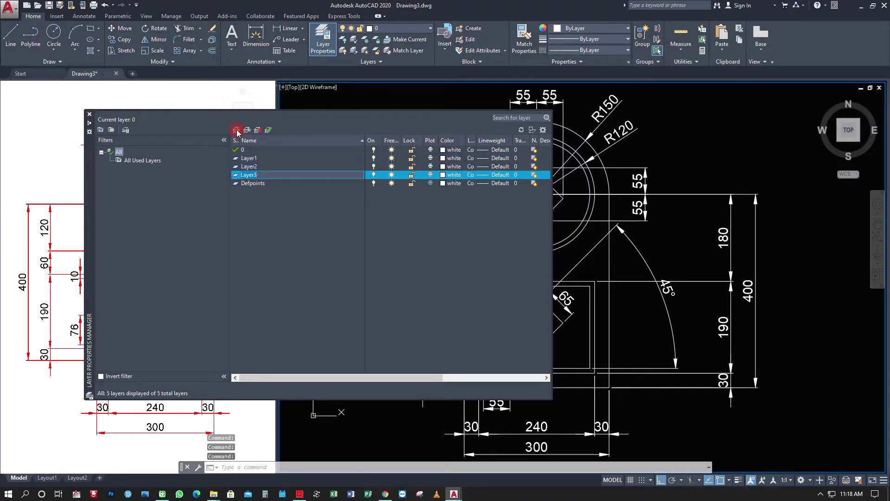
left_click(236, 130)
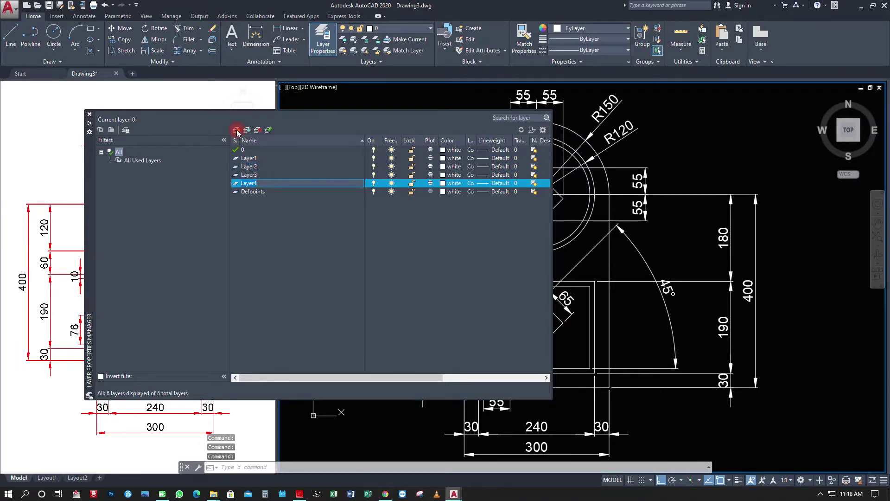
left_click(237, 131)
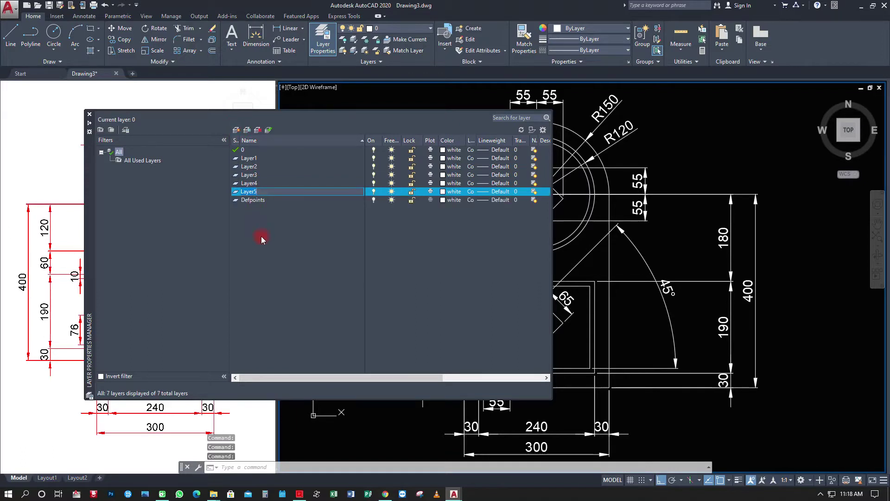
key("Return")
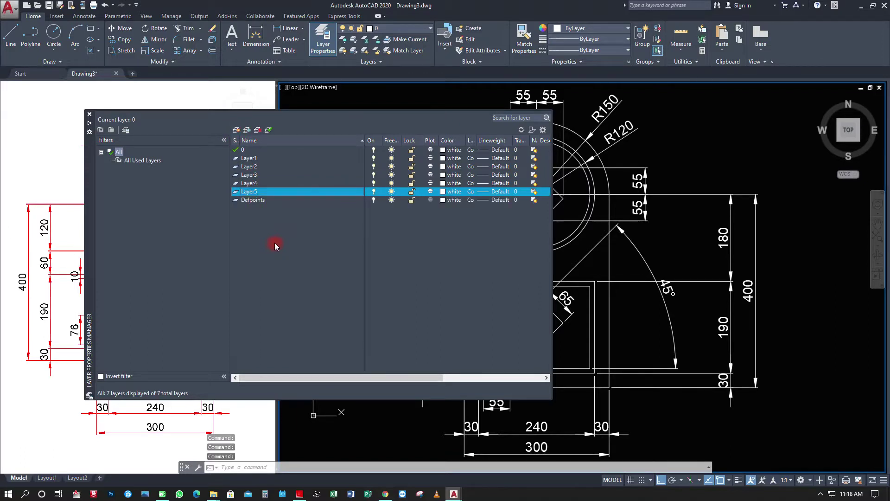
left_click(260, 160)
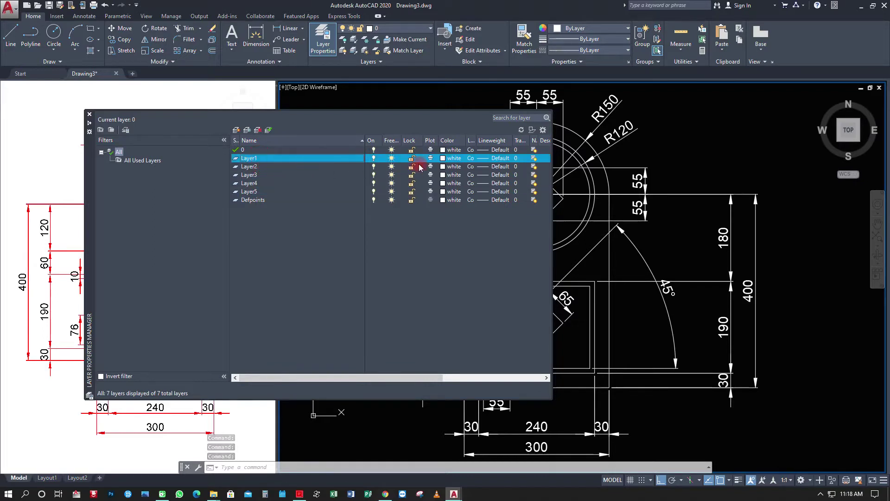
Step: Set Layer1's colour to magenta and keep Layer2 white
left_click(442, 160)
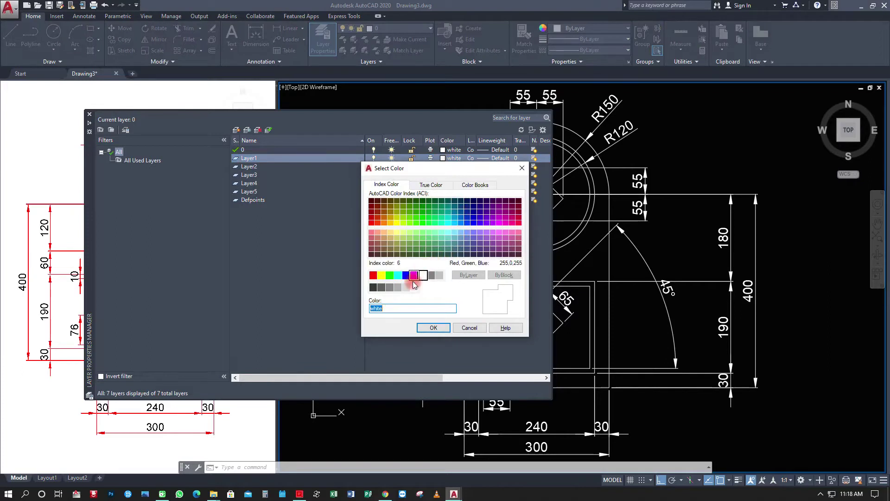
left_click(415, 275)
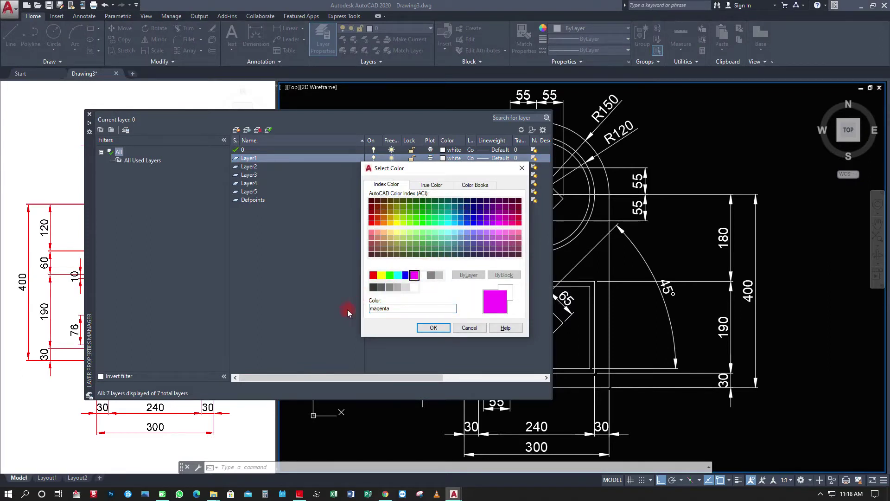
left_click(433, 327)
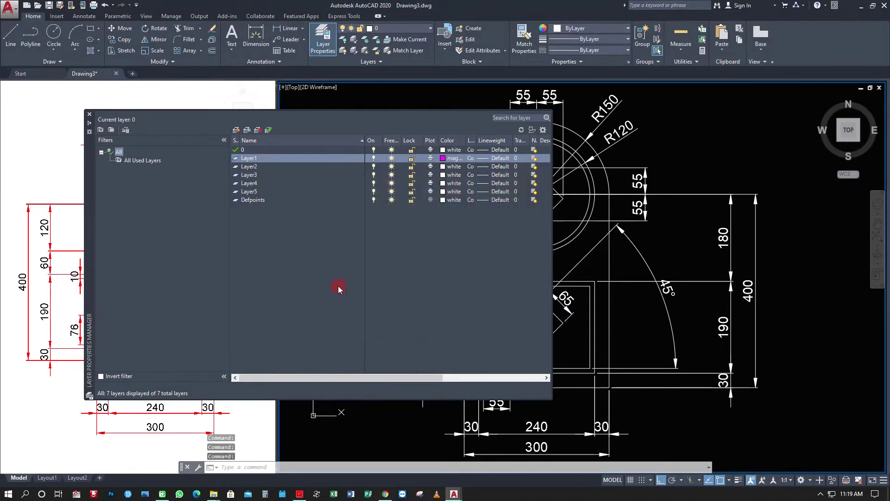
left_click(258, 166)
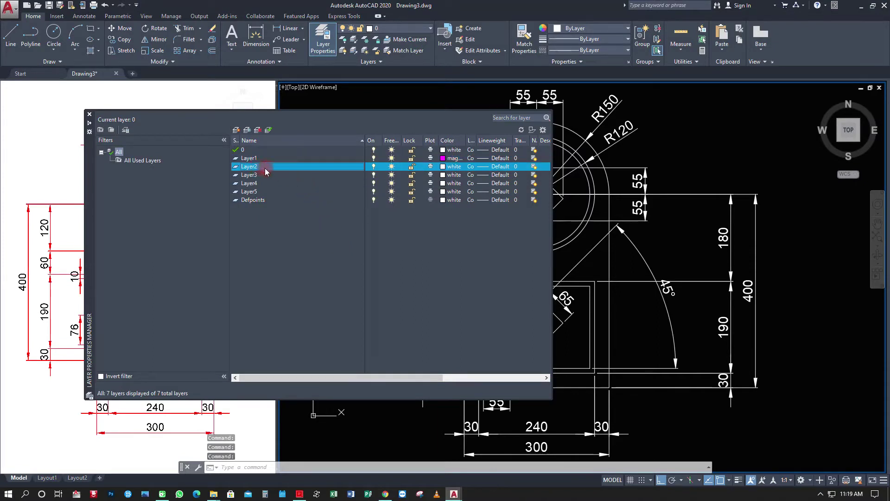
left_click(444, 167)
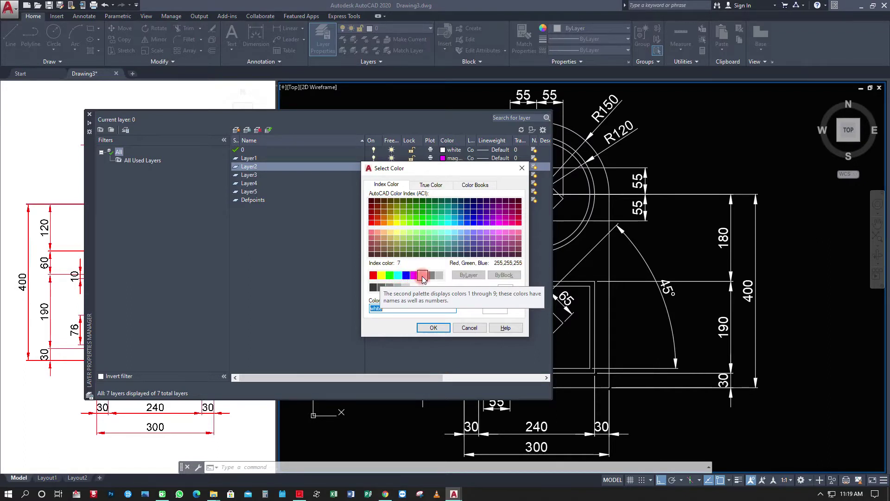
left_click(431, 329)
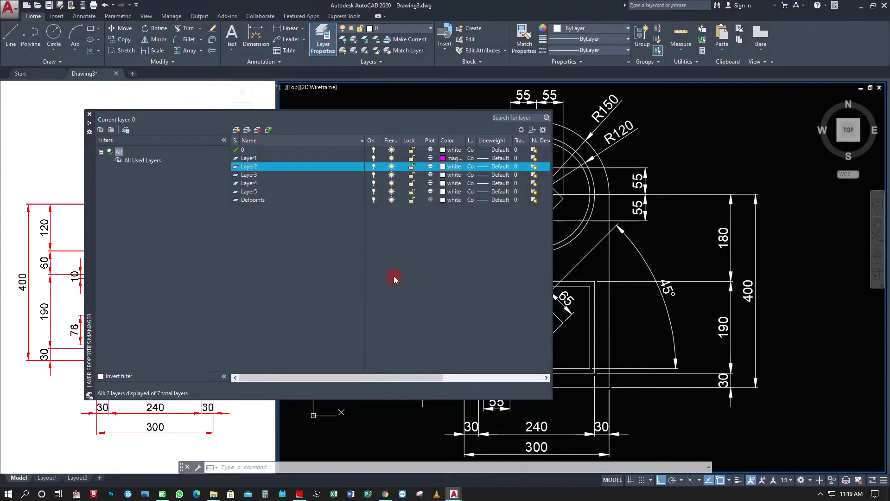
Step: Set Layer3's colour to blue
left_click(255, 176)
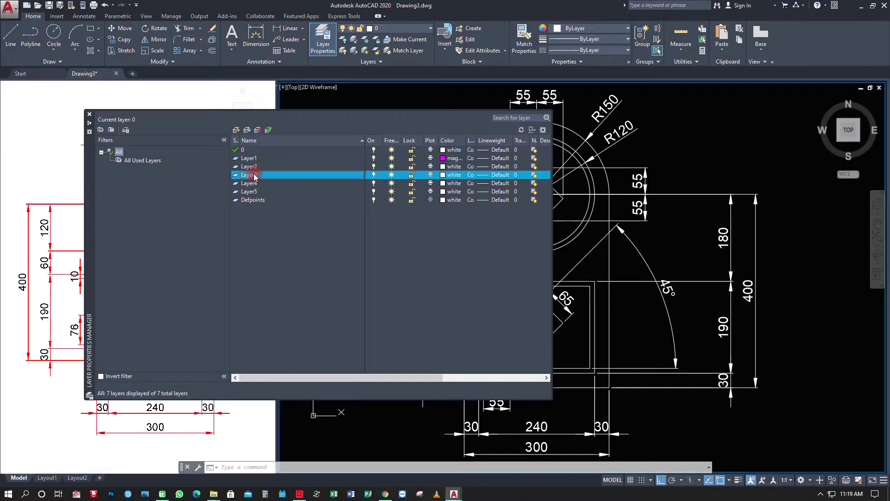
left_click(444, 177)
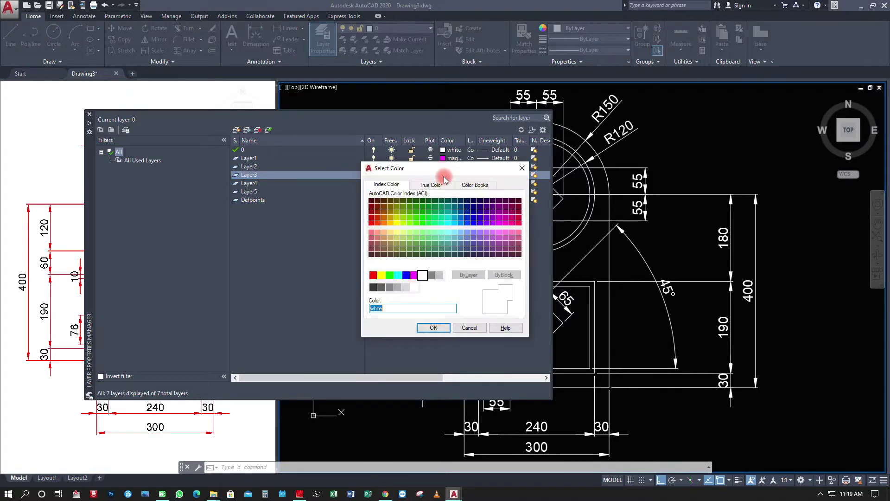
mouse_move(406, 275)
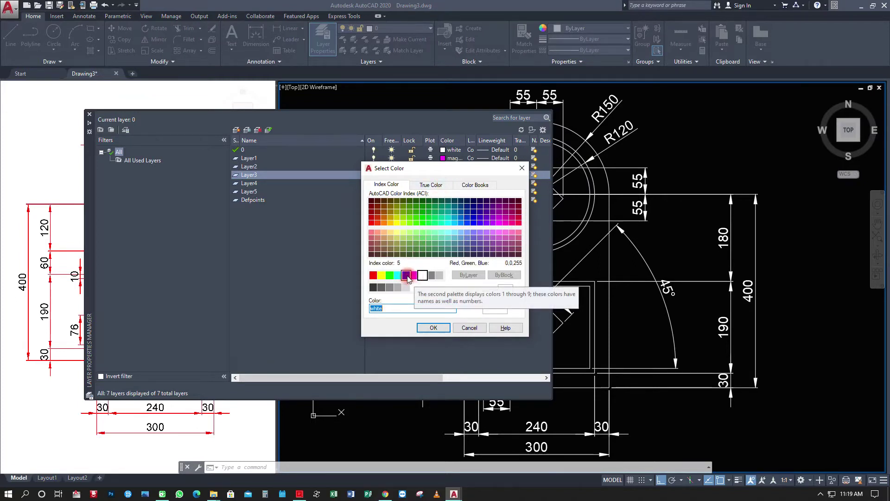
left_click(407, 277)
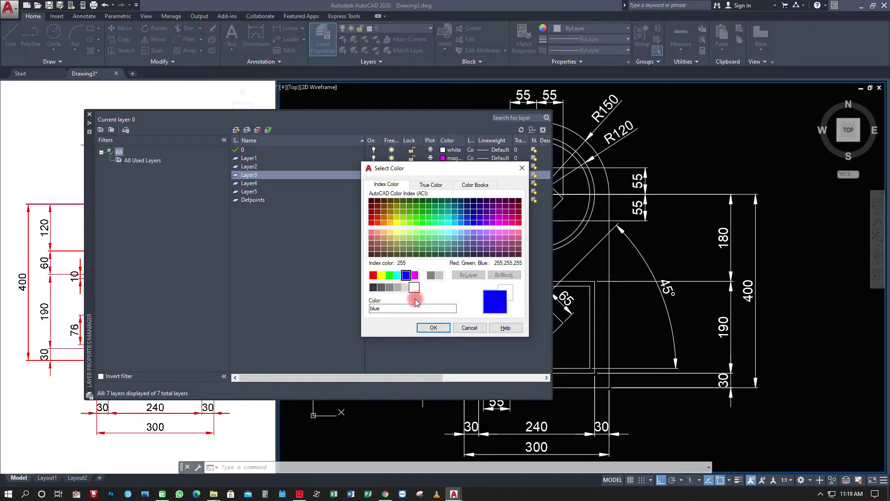
left_click(427, 329)
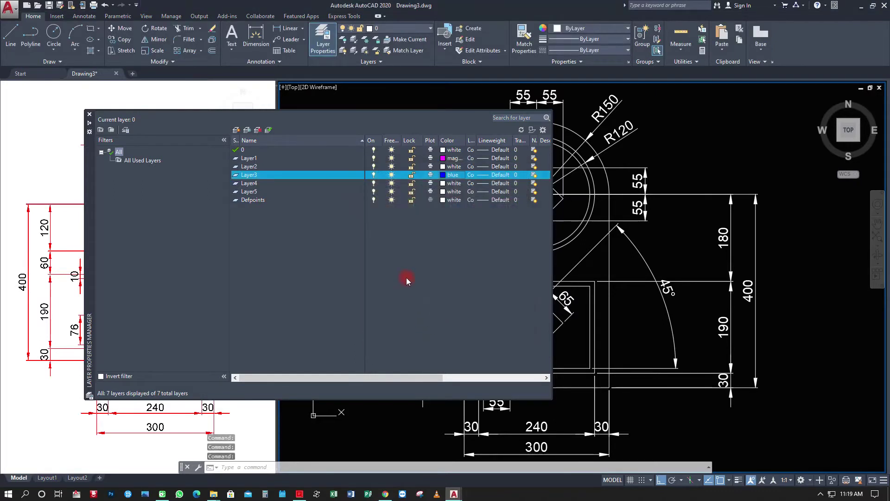
left_click(255, 184)
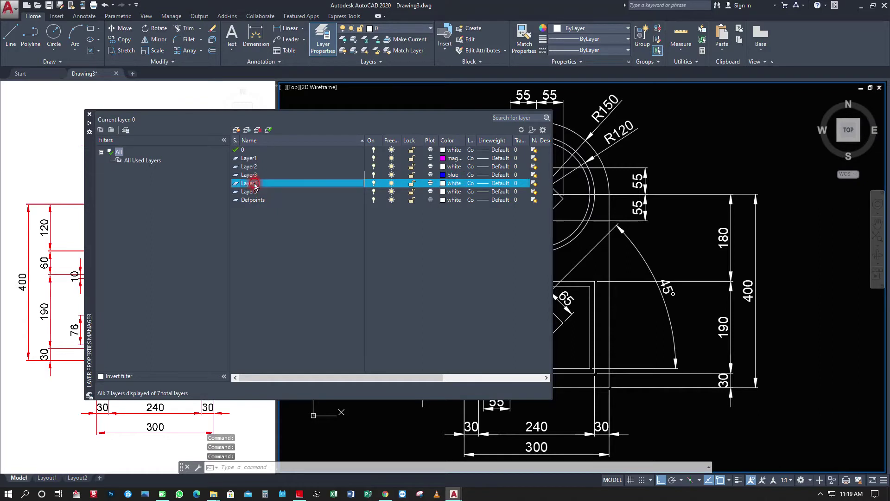
Step: Choose red for Layer4 and magenta for Layer5 in the Select Color dialog
left_click(444, 183)
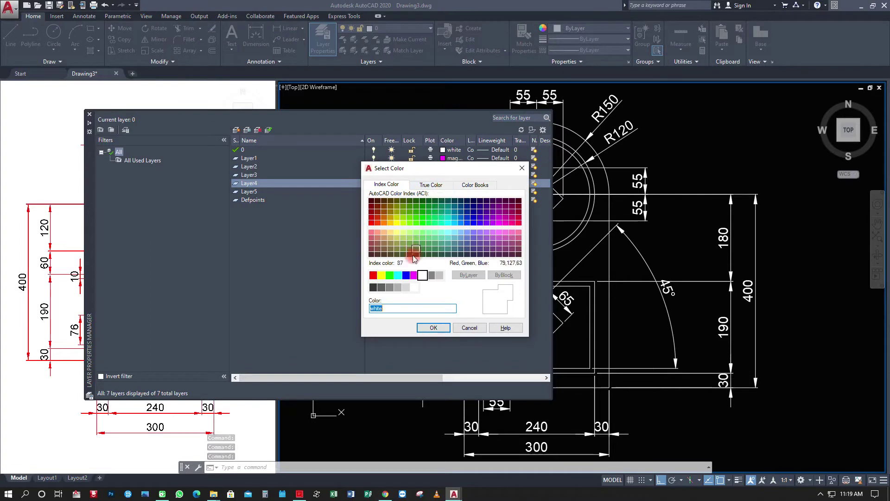
left_click(374, 275)
left_click(427, 331)
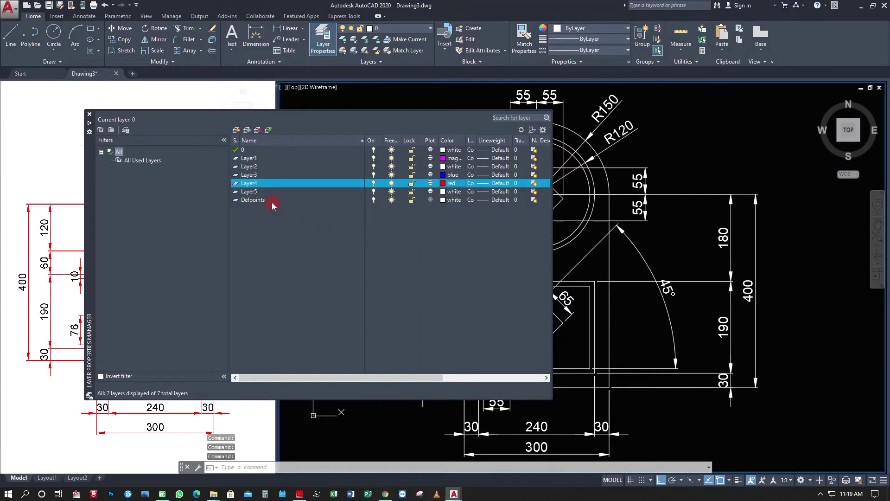
left_click(253, 192)
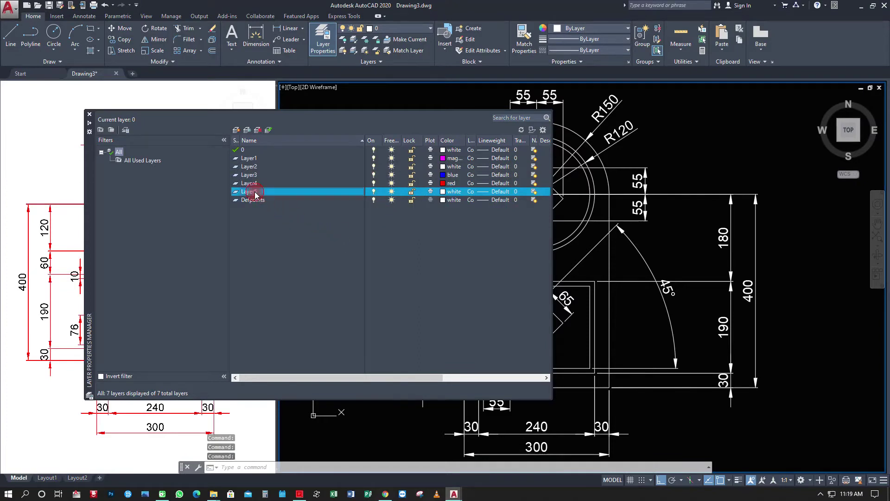
left_click(443, 192)
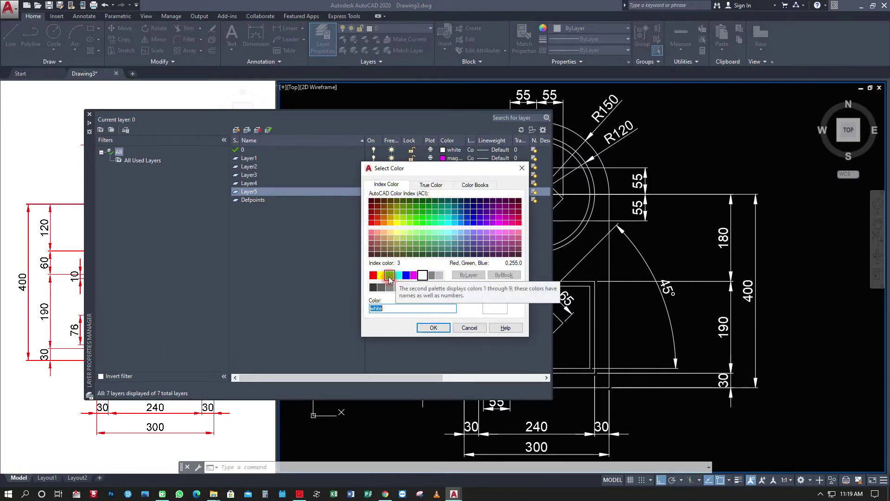
left_click(413, 276)
left_click(431, 328)
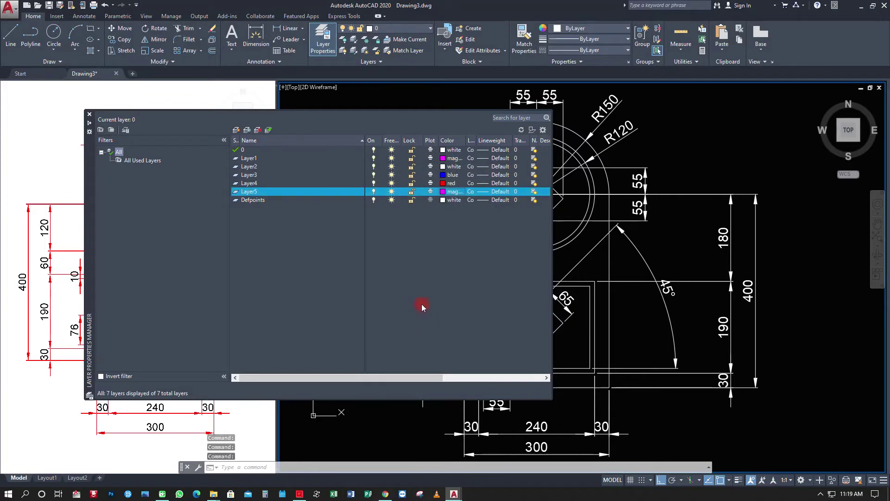
Step: Rename Layer5 to SMALL RECTANGLE
right_click(255, 193)
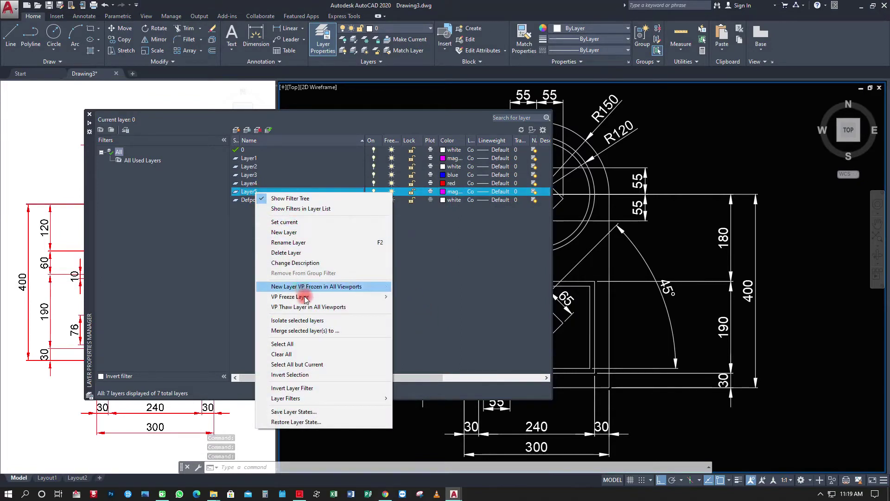
left_click(305, 242)
type("SMALL RECTANGLE")
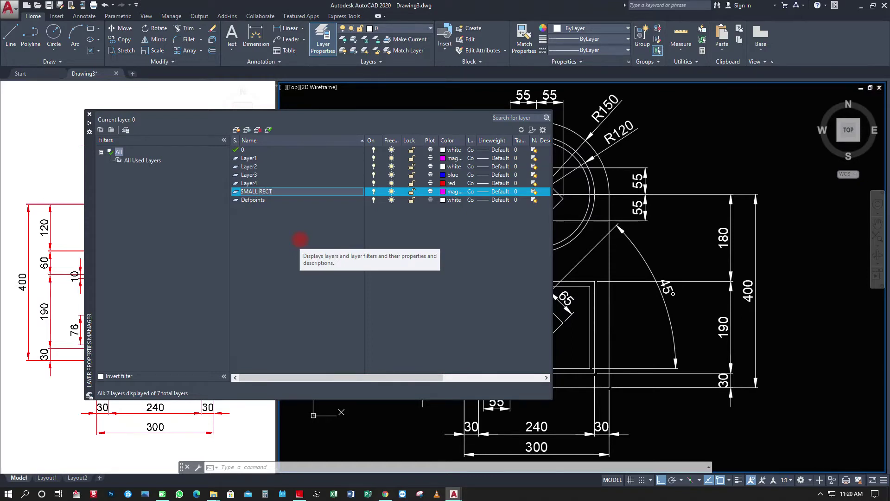
left_click(312, 247)
Step: Make Layer1 the current layer and close the layer manager
left_click(257, 159)
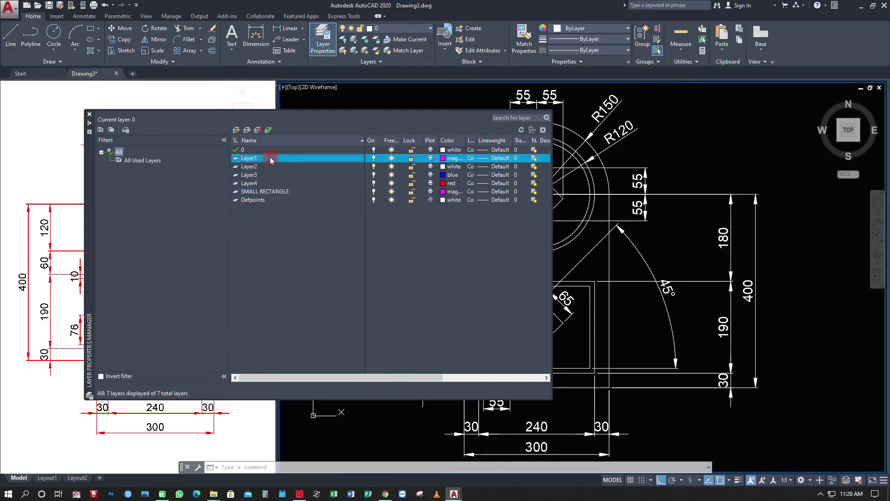
double_click(270, 158)
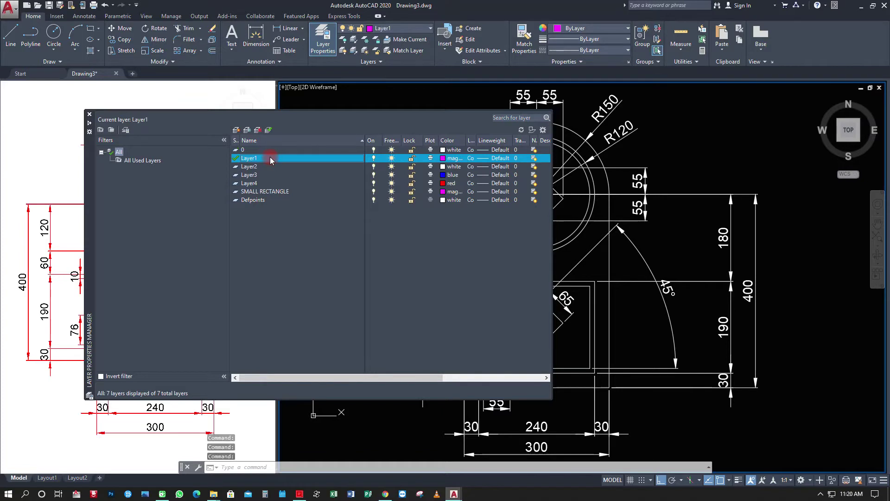
right_click(271, 160)
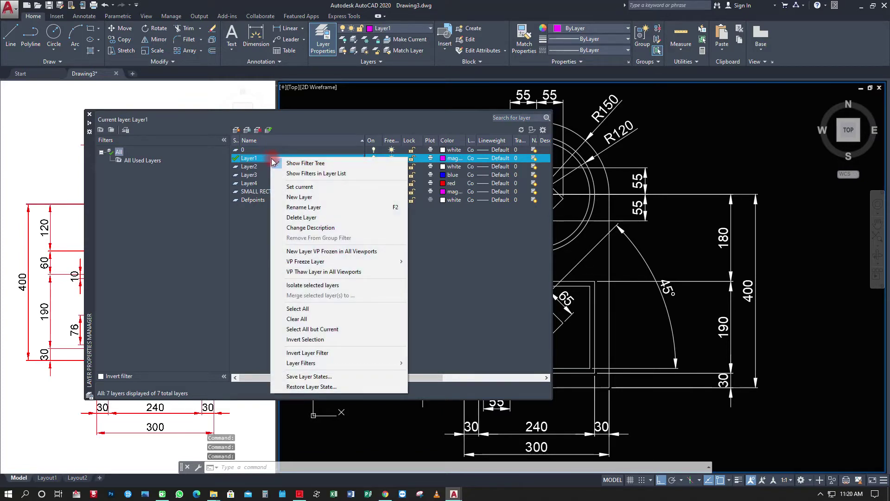
left_click(321, 190)
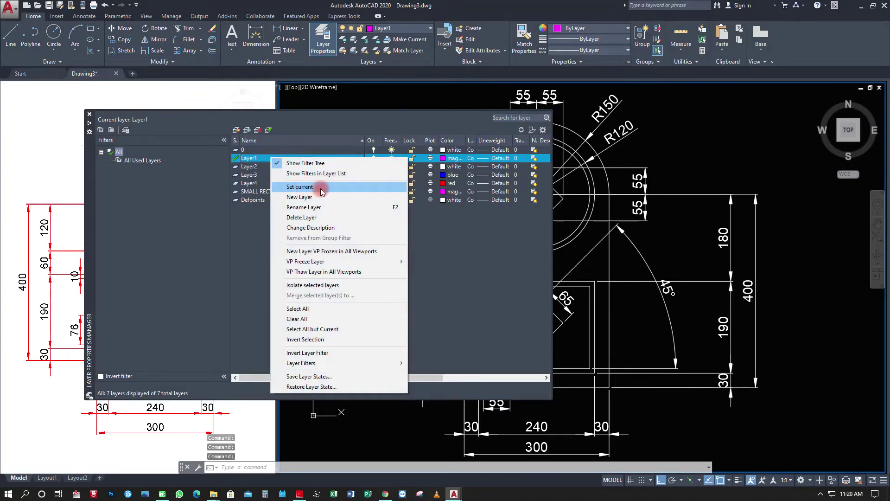
left_click(322, 191)
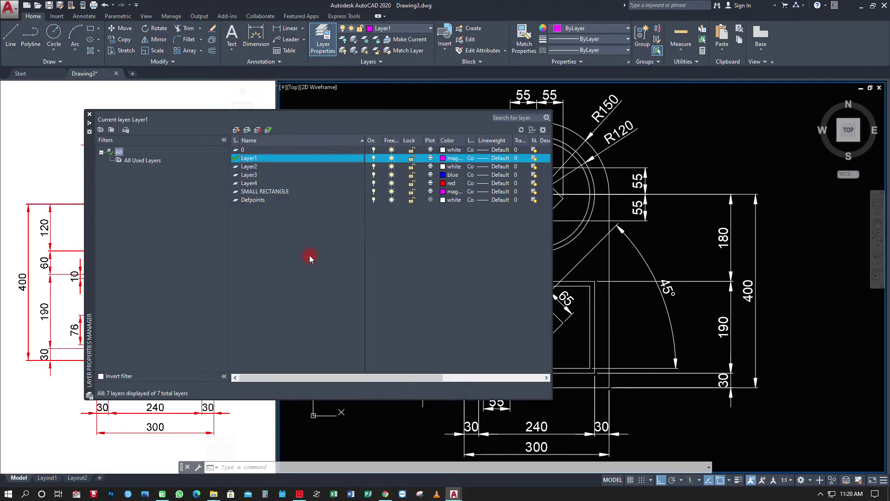
left_click(90, 114)
Step: Put the bottom line, both side lines and the R150 arc on magenta Layer1
left_click(362, 188)
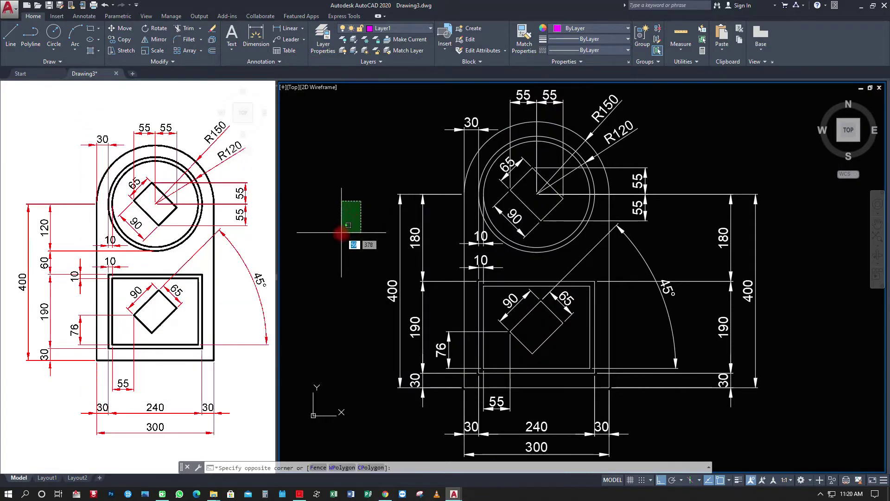
left_click(342, 233)
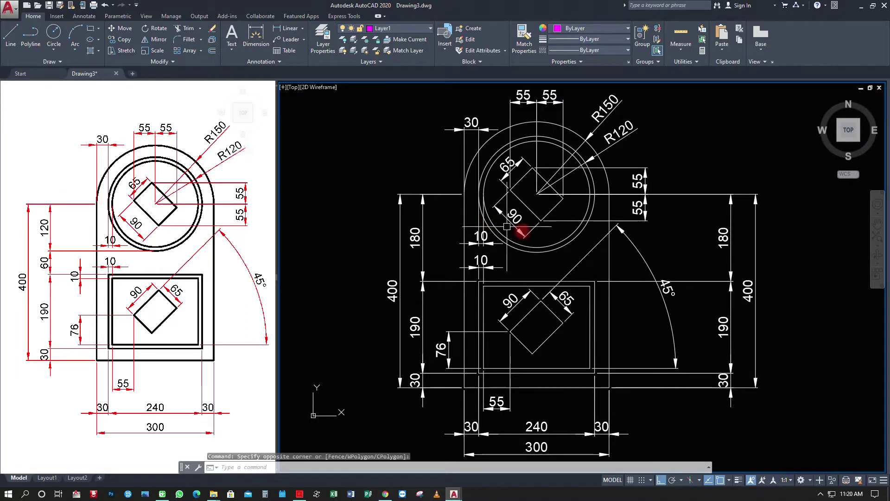
left_click(548, 389)
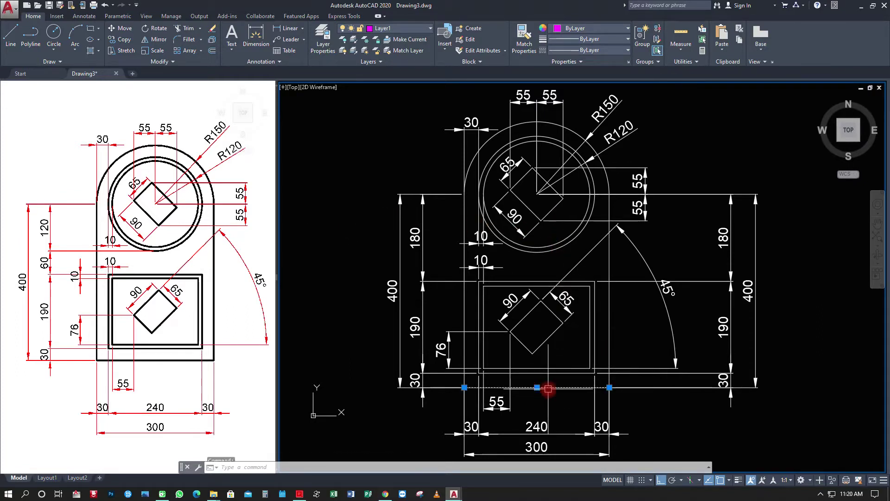
left_click(465, 348)
left_click(610, 338)
left_click(605, 174)
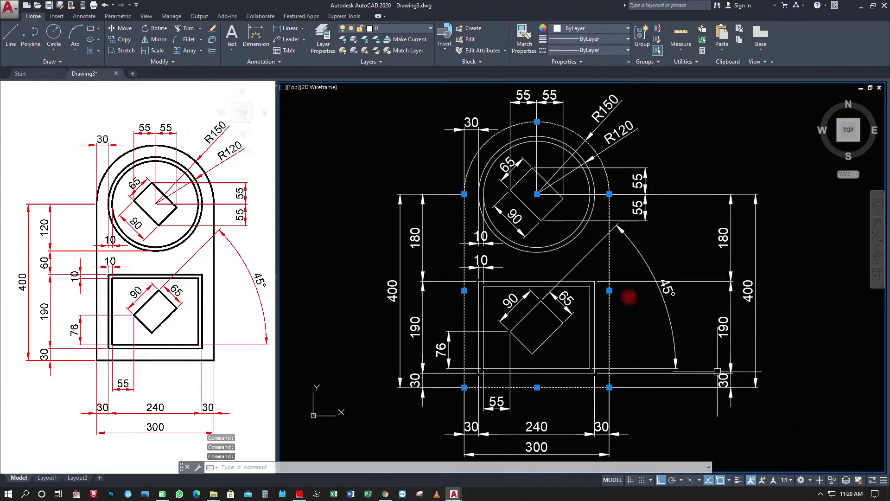
left_click(395, 29)
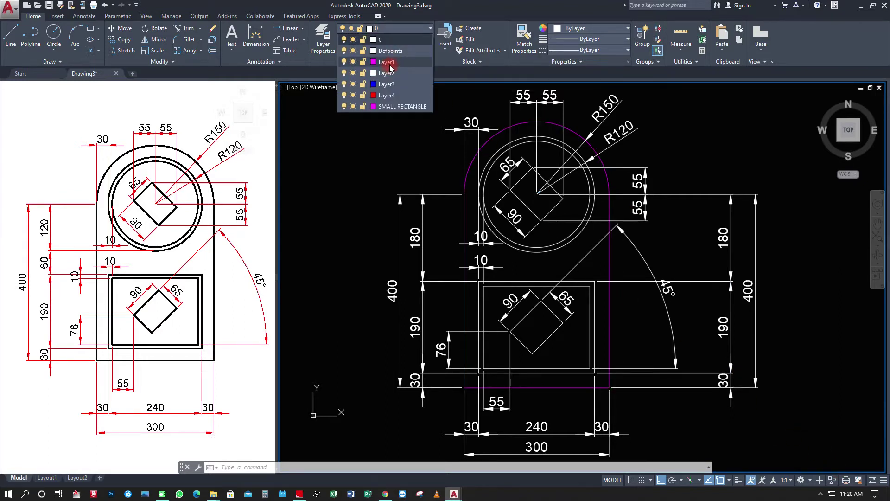
left_click(387, 63)
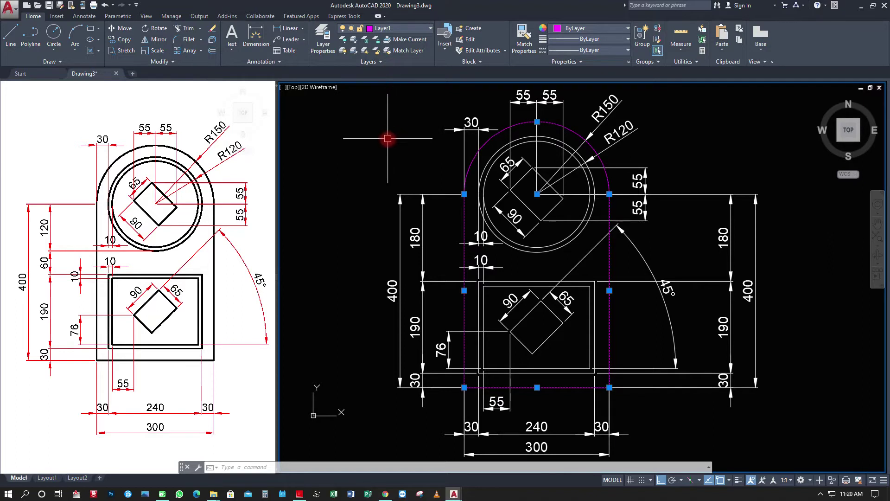
key("Escape")
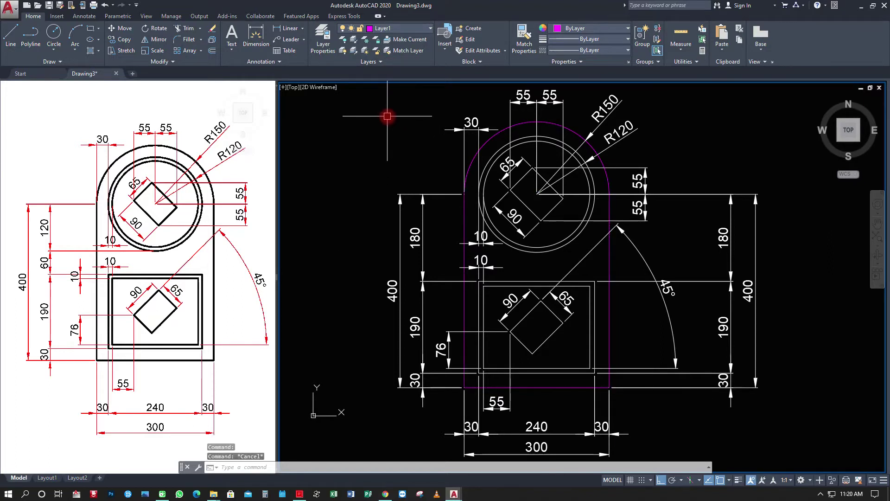
Step: Select the right-side, top (55, 30, R150, R120) and left (400, 180, 190, 30, 76) dimensions
left_click(768, 390)
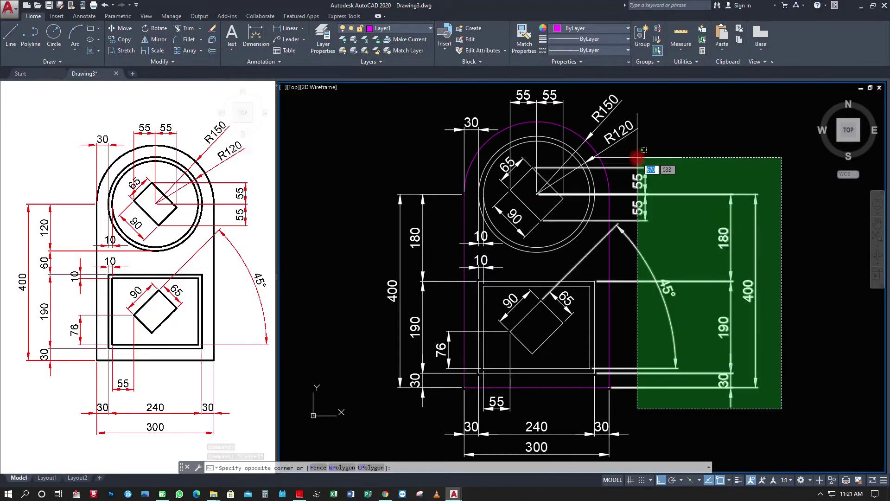
double_click(648, 142)
left_click(621, 99)
left_click(459, 105)
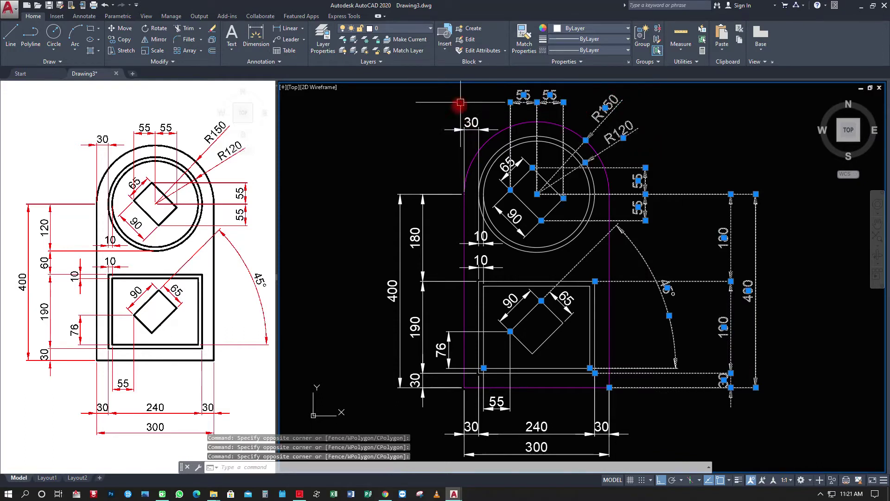
left_click(466, 385)
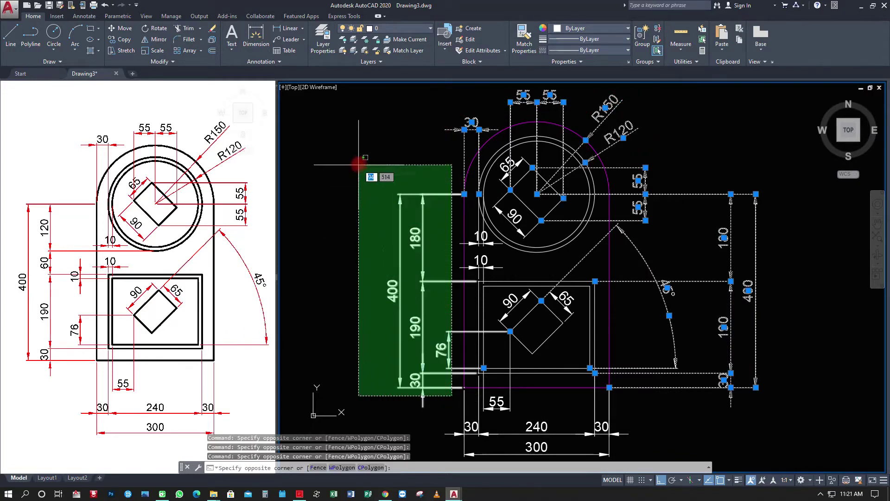
left_click(358, 163)
Step: Add the 10, 90, 65 and bottom dimensions, then move everything onto red Layer4
left_click(513, 274)
left_click(464, 238)
left_click(507, 224)
left_click(505, 167)
left_click(511, 299)
left_click(555, 304)
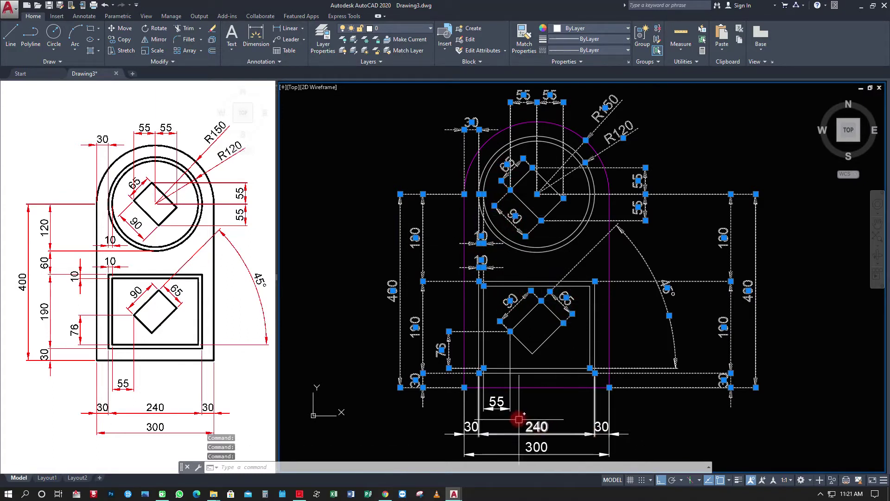
left_click(648, 445)
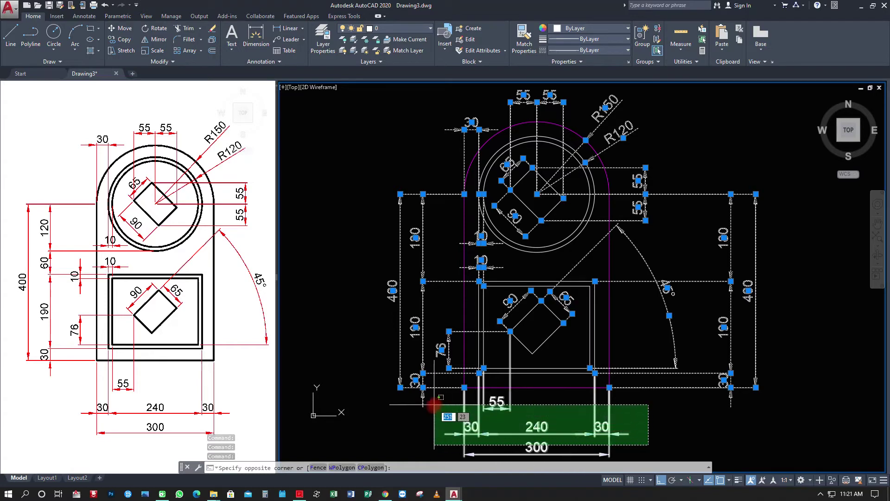
left_click(434, 405)
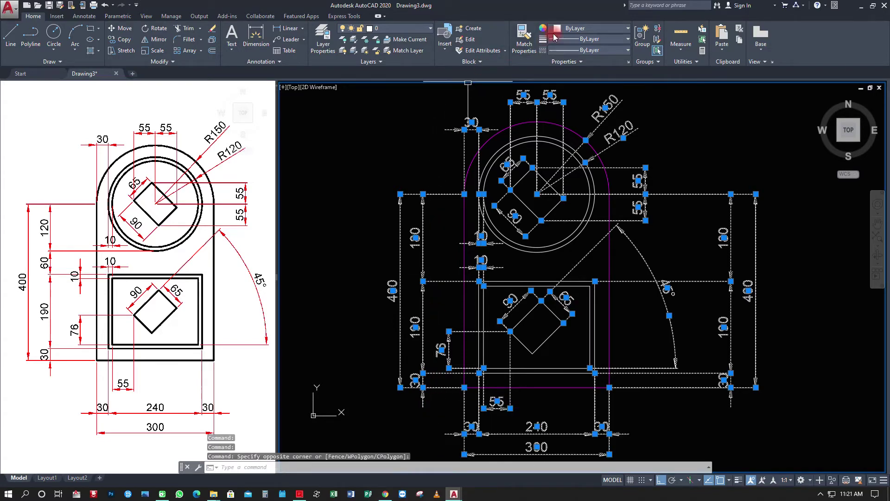
left_click(399, 28)
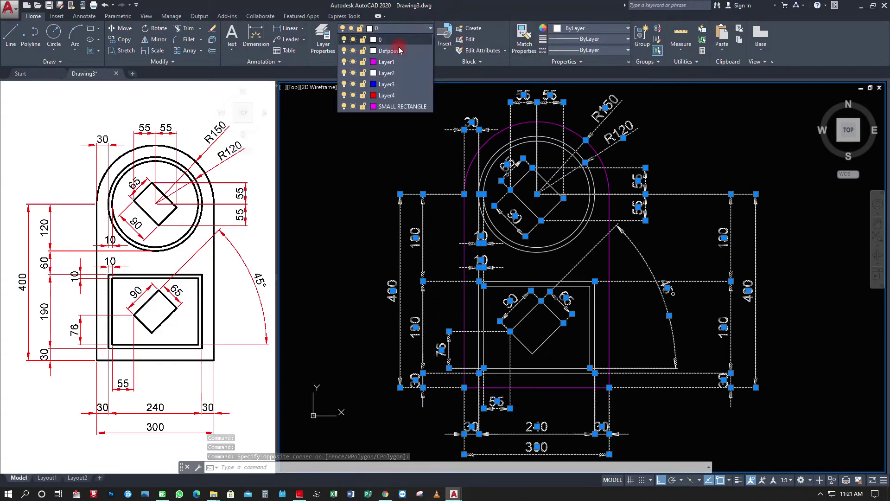
left_click(386, 95)
key("Escape")
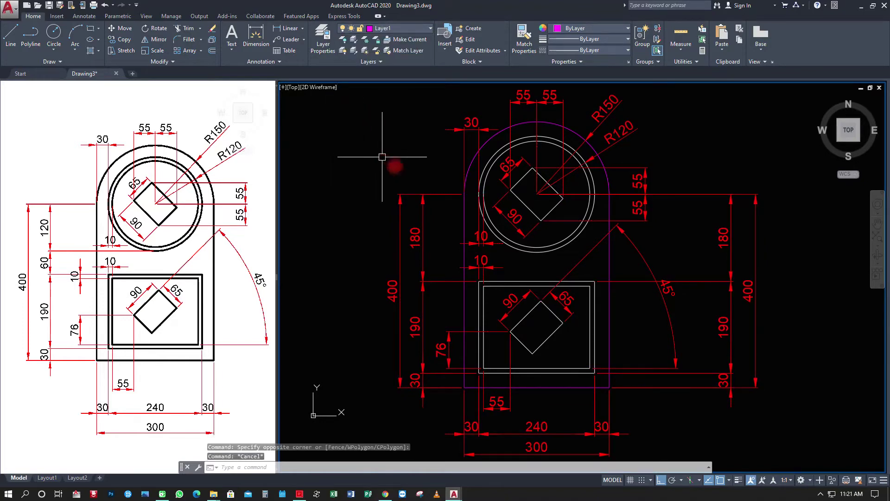
Step: Put the two concentric circles around the upper diamond on white Layer2
left_click(570, 259)
left_click(545, 242)
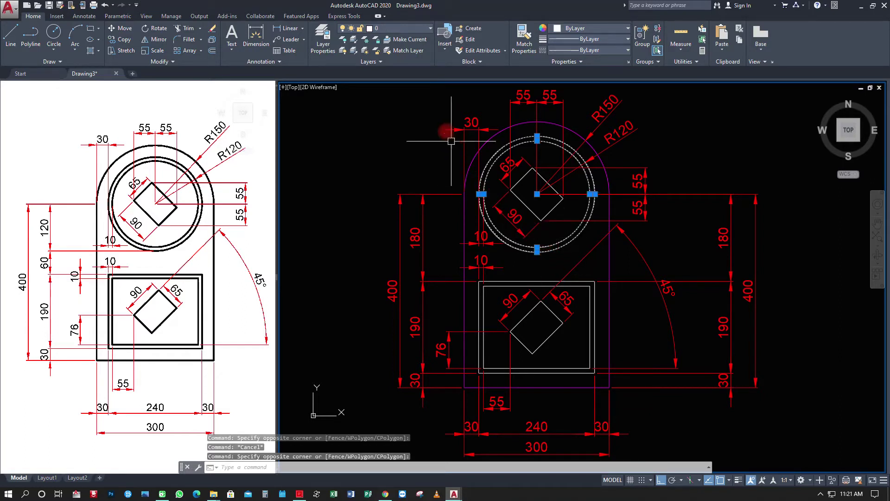
left_click(401, 31)
left_click(385, 74)
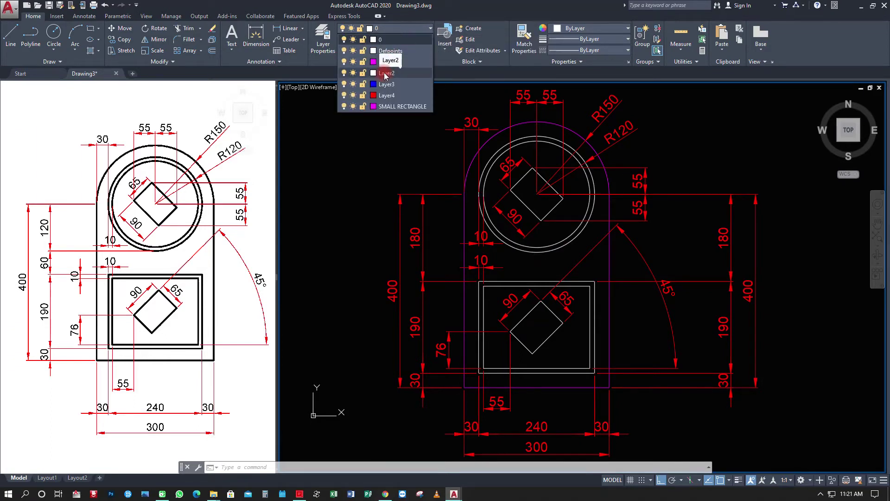
left_click(384, 74)
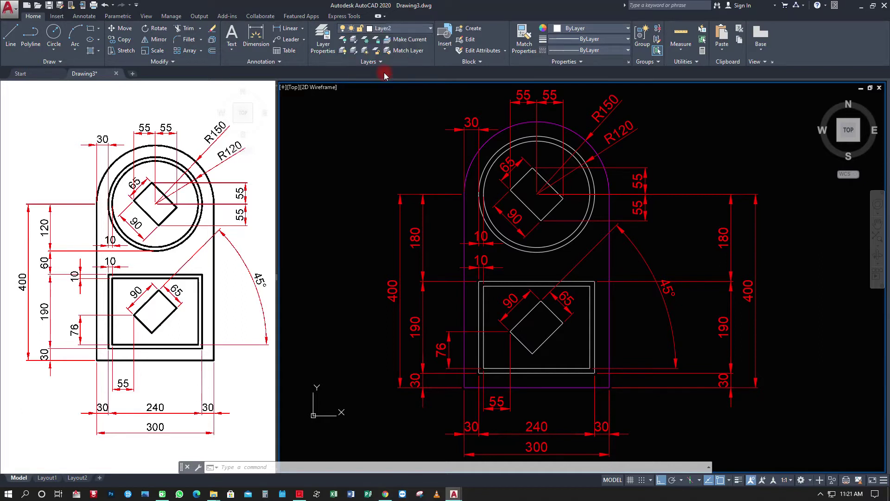
left_click(377, 169)
key("Escape")
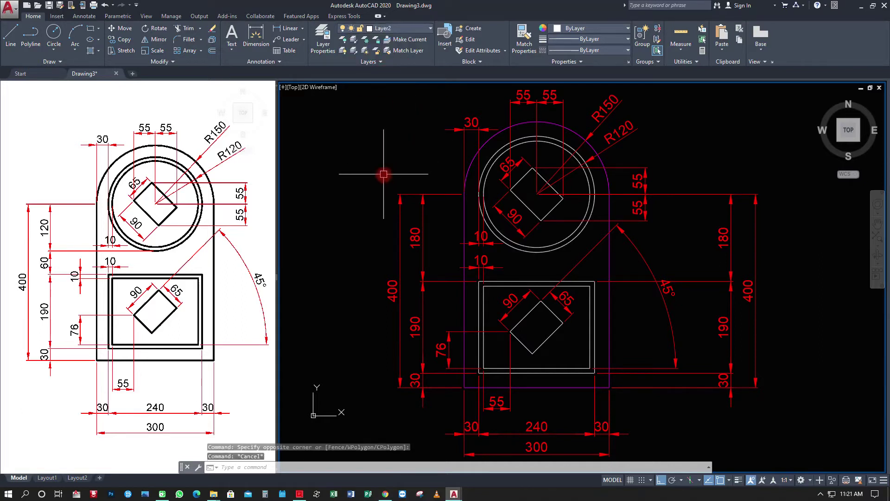
Step: Select every line of the lower rectangle and assign them to blue Layer3
left_click(489, 306)
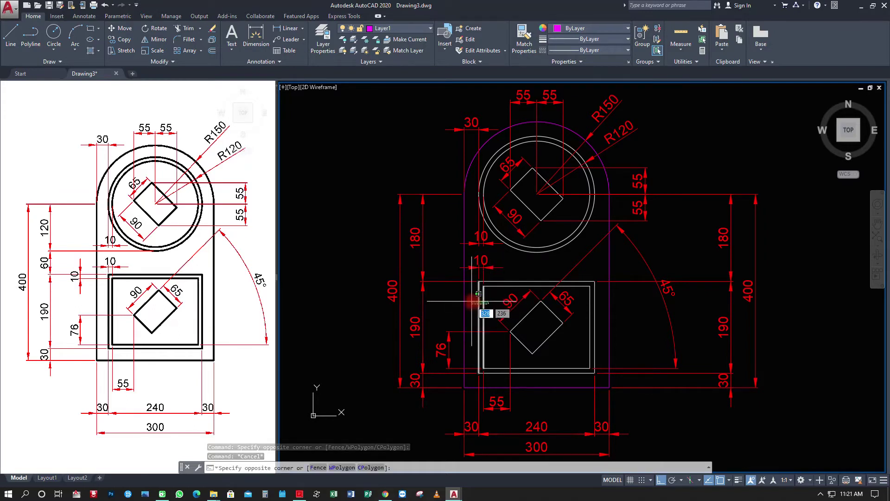
left_click(472, 296)
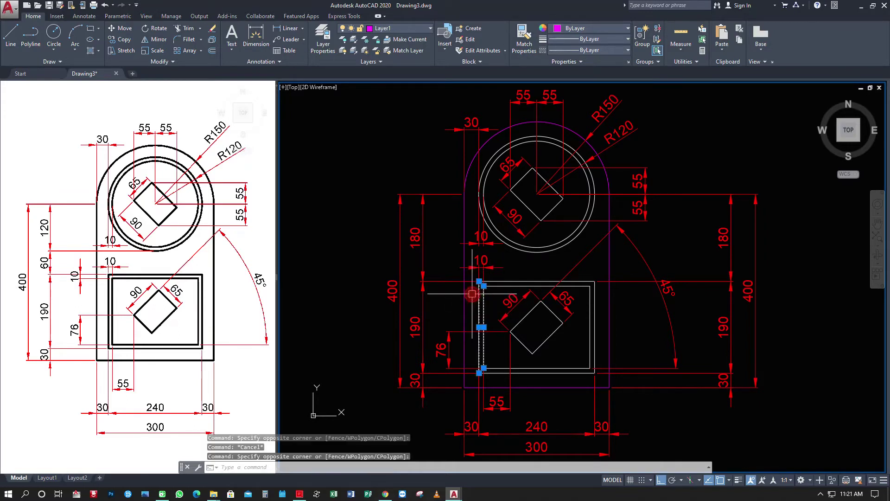
left_click(511, 280)
left_click(590, 318)
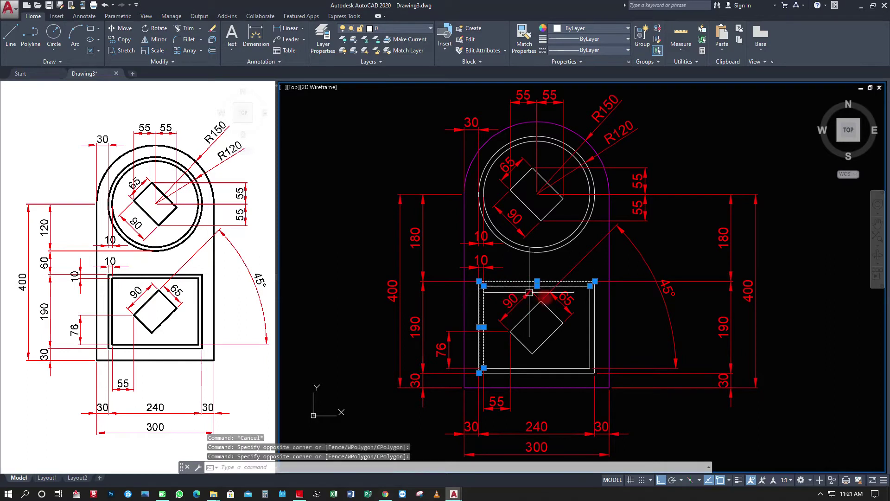
left_click(590, 318)
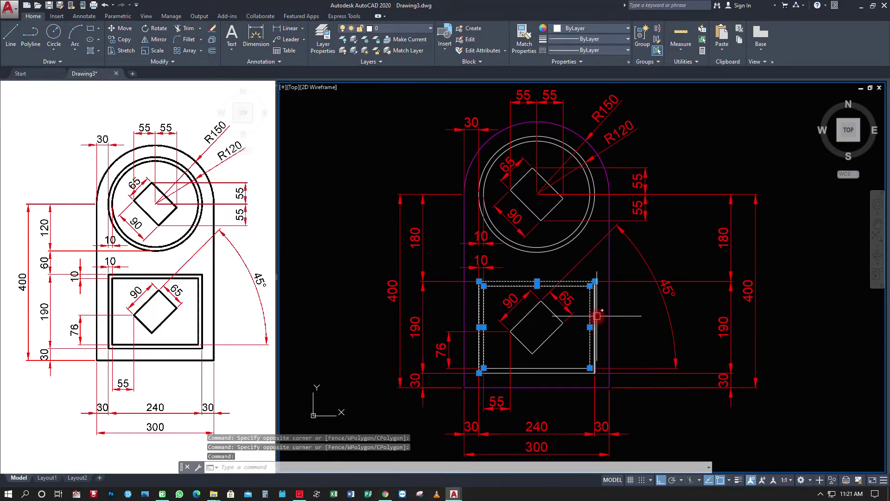
left_click(574, 373)
left_click(574, 374)
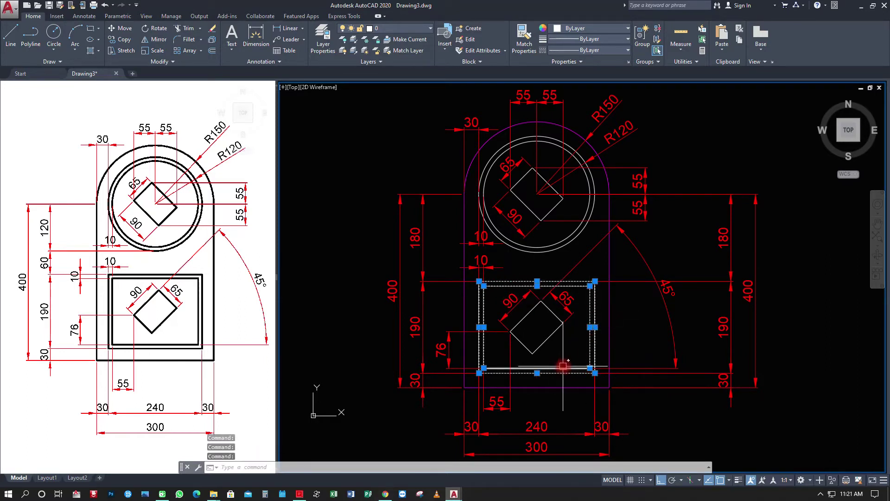
left_click(401, 35)
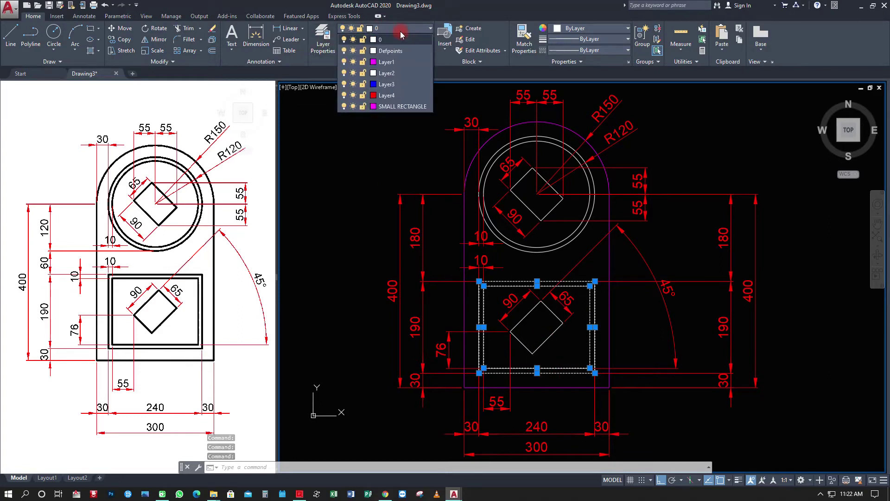
left_click(388, 85)
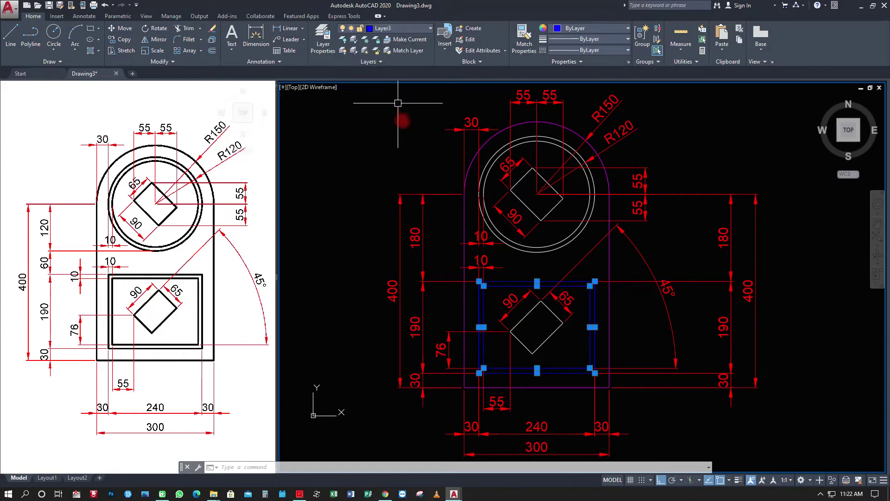
key("Escape")
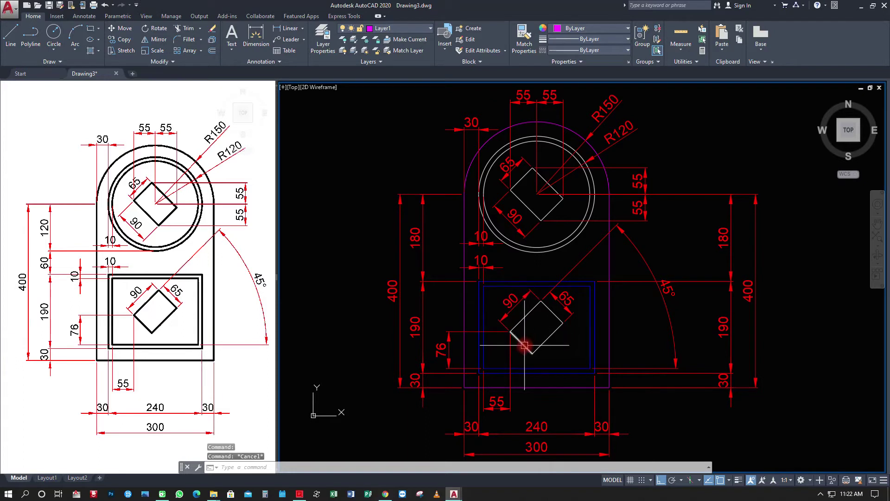
Step: Select all eight edges of both diamonds and assign them to the SMALL RECTANGLE layer
left_click(516, 336)
left_click(552, 334)
left_click(525, 316)
left_click(552, 312)
left_click(523, 202)
left_click(554, 207)
left_click(555, 189)
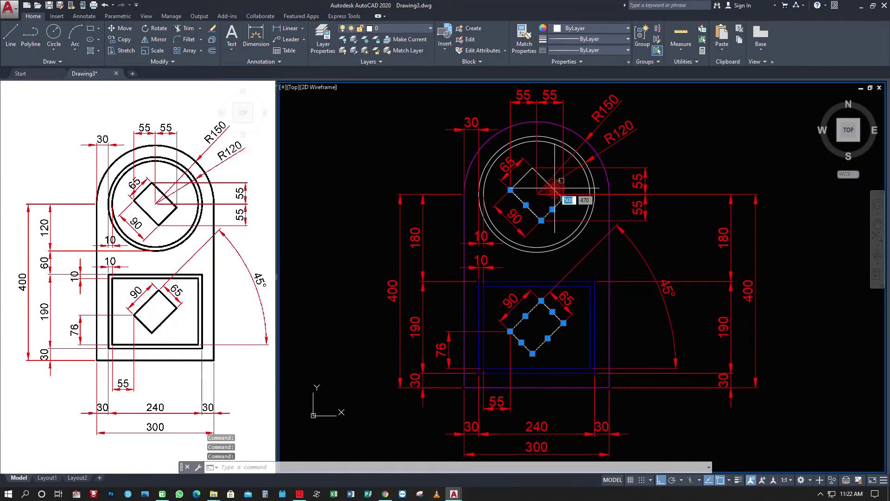
left_click(520, 181)
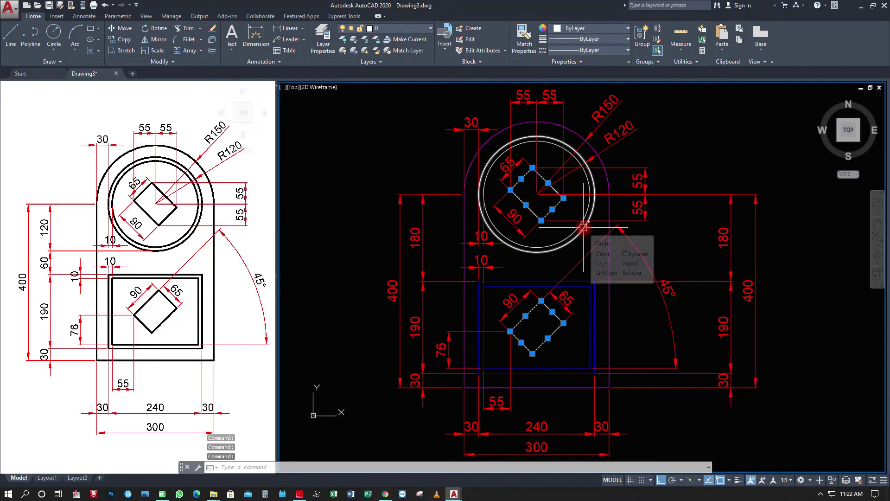
left_click(402, 29)
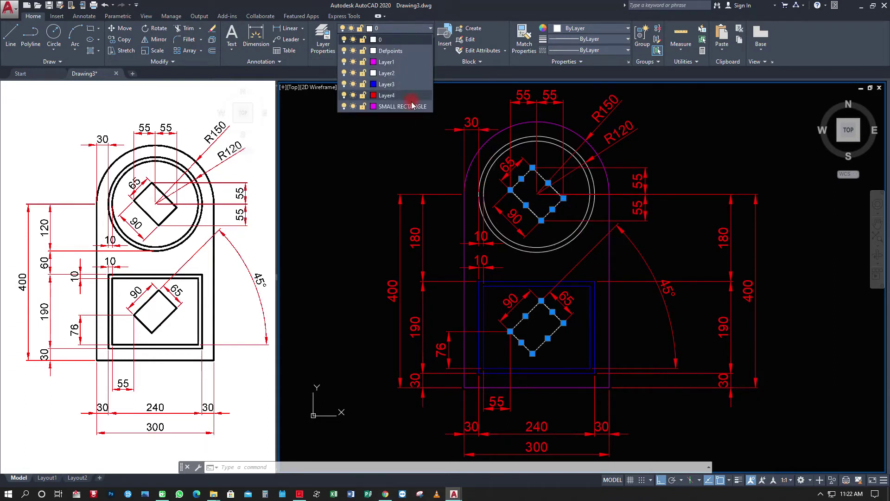
left_click(411, 108)
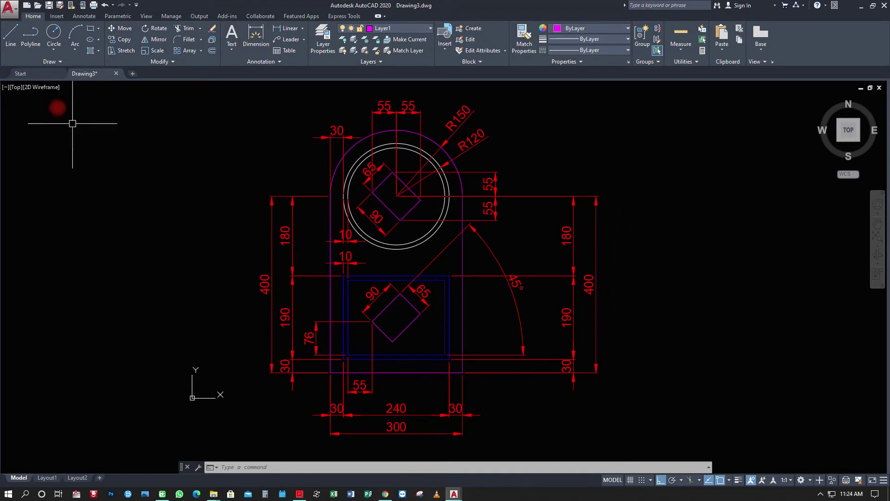
Step: Set up a plot on the DWG To PDF.pc3 printer with ISO A4 (297 x 210 MM) paper
left_click(93, 5)
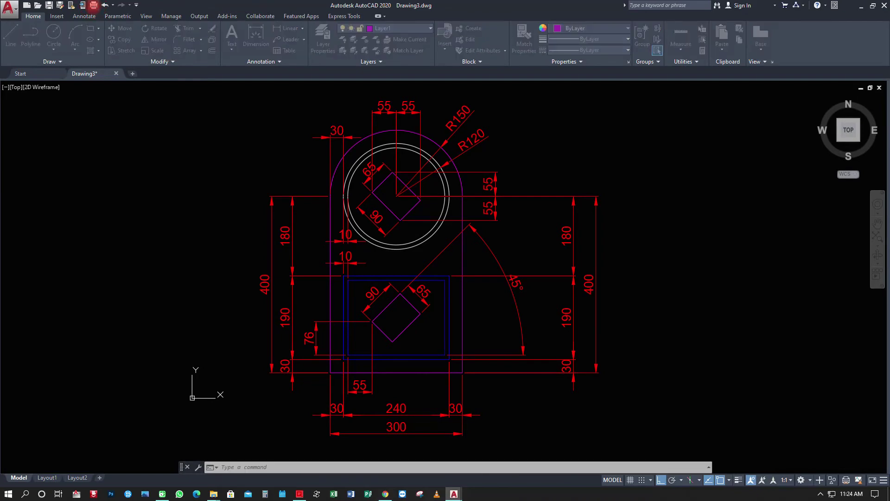
left_click(358, 179)
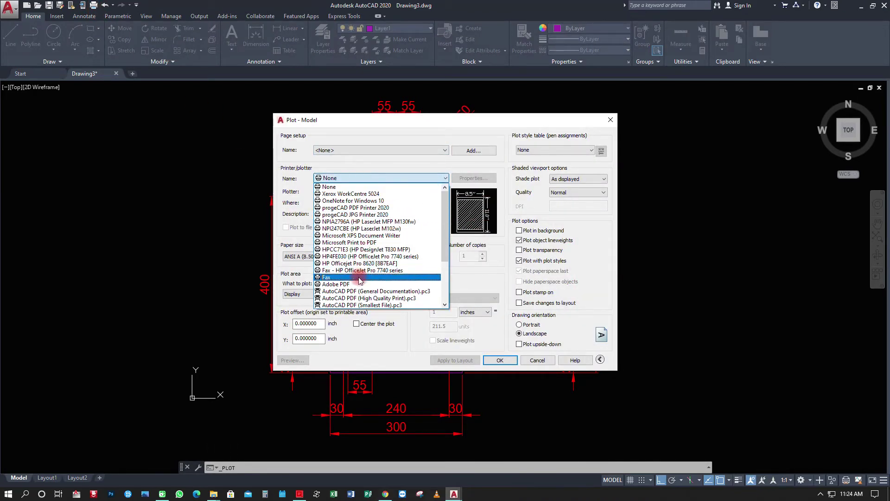
scroll(348, 283, "down", 3)
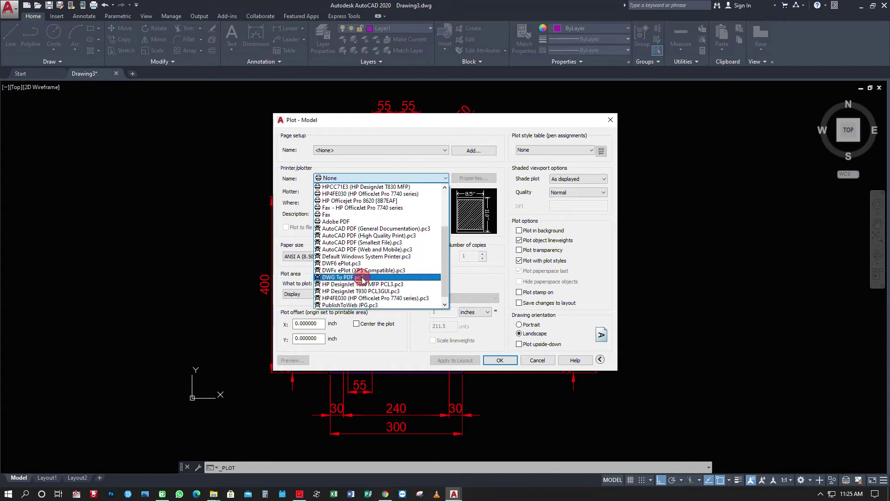
left_click(361, 277)
left_click(383, 255)
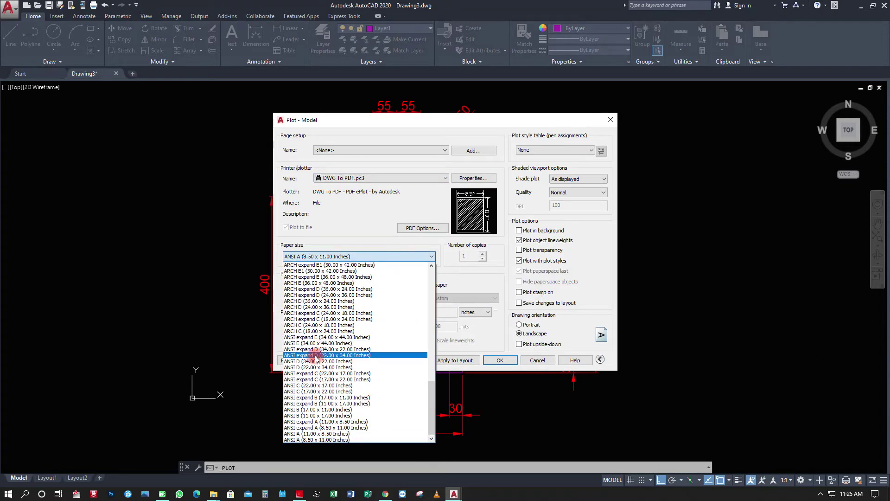
scroll(316, 359, "up", 2)
scroll(315, 357, "up", 1)
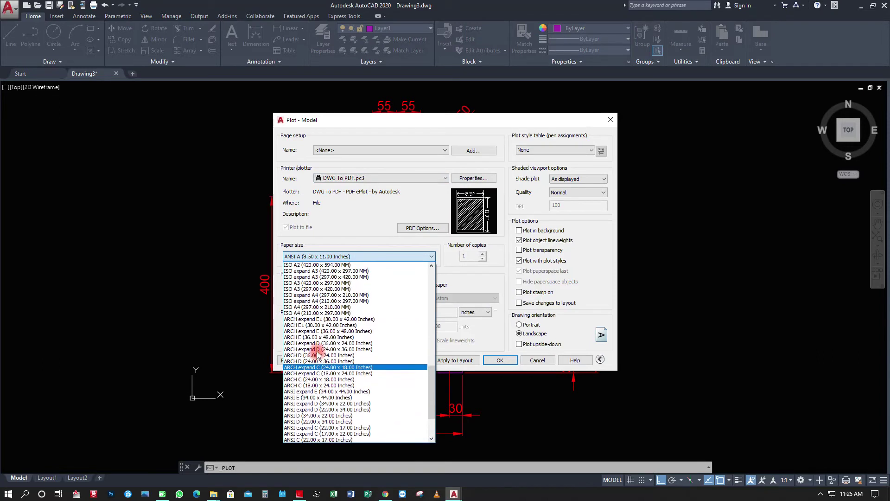
left_click(310, 308)
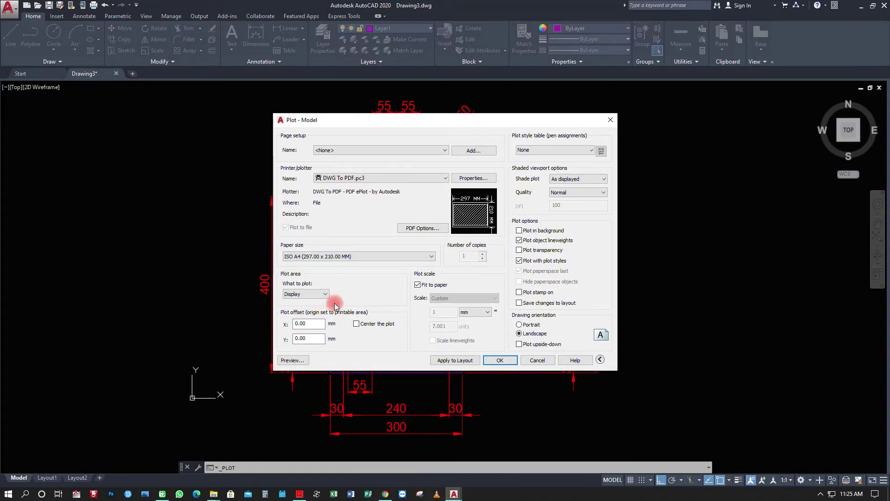
left_click(318, 294)
Step: Set the plot area to a window framing the whole drawing
left_click(301, 321)
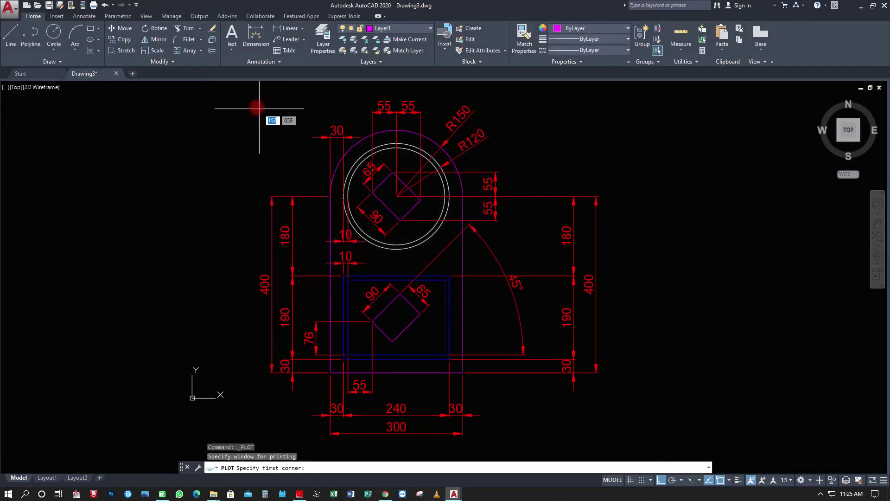
left_click(247, 90)
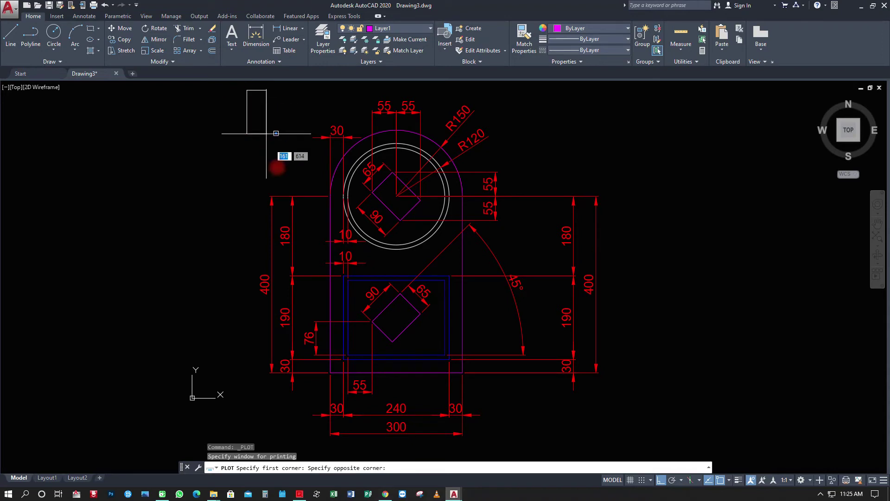
left_click(610, 448)
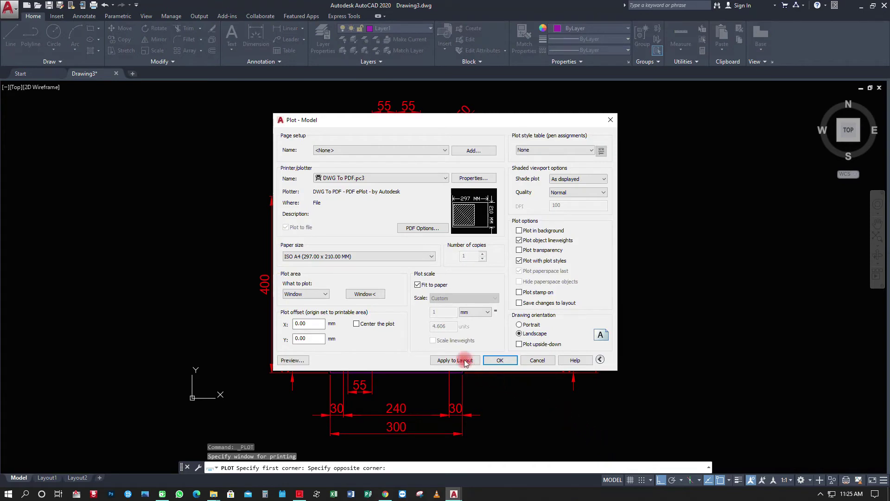
Step: Centre the plot on a landscape sheet and preview it
left_click(357, 324)
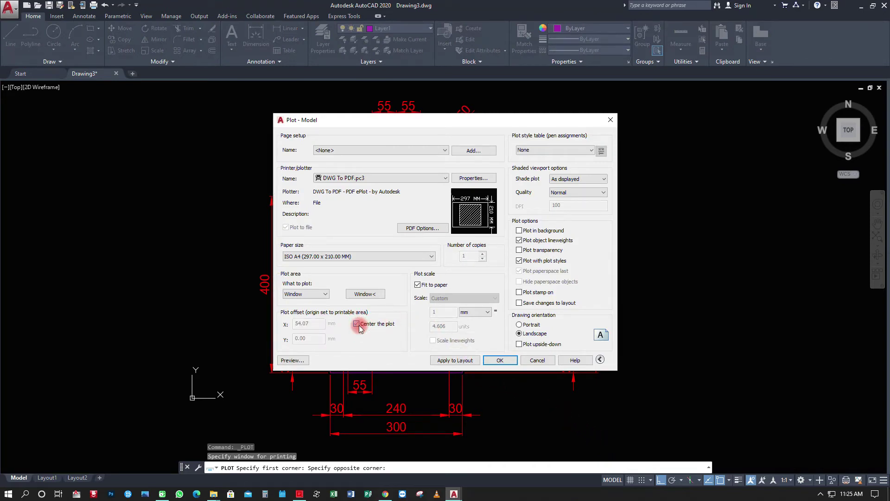
left_click(524, 326)
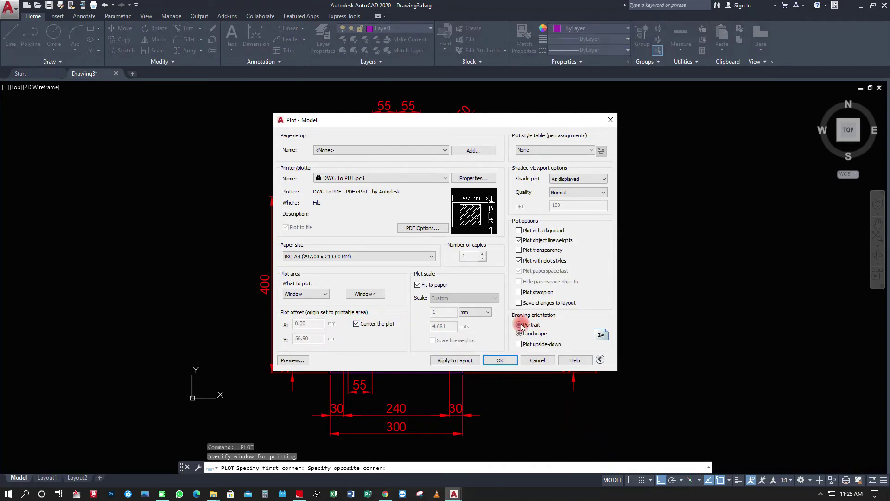
left_click(519, 334)
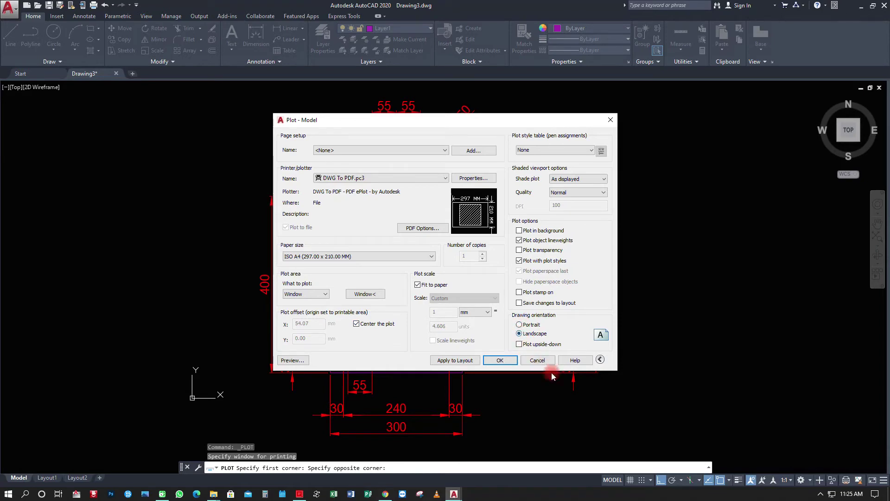
left_click(296, 361)
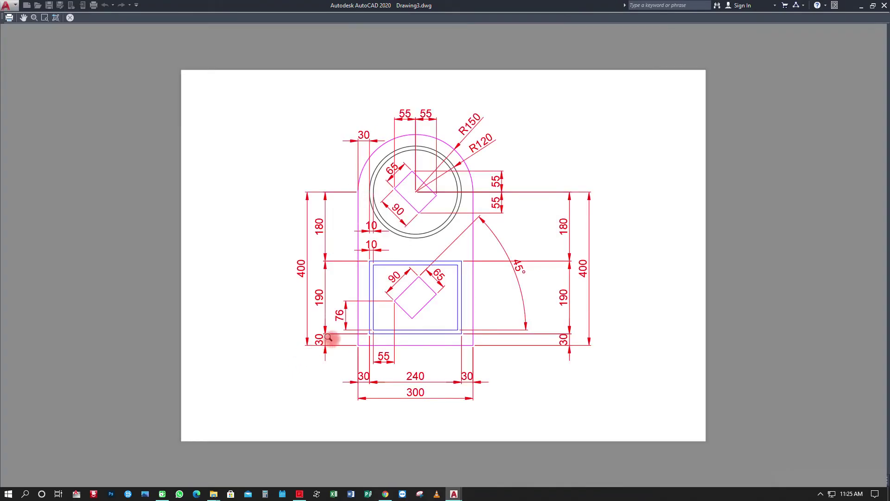
Step: Zoom and pan the preview to inspect the circle, then send the drawing to plot
scroll(367, 278, "up", 6)
scroll(368, 233, "down", 2)
scroll(485, 374, "up", 2)
scroll(478, 363, "down", 2)
middle_click_drag(477, 363, 455, 236)
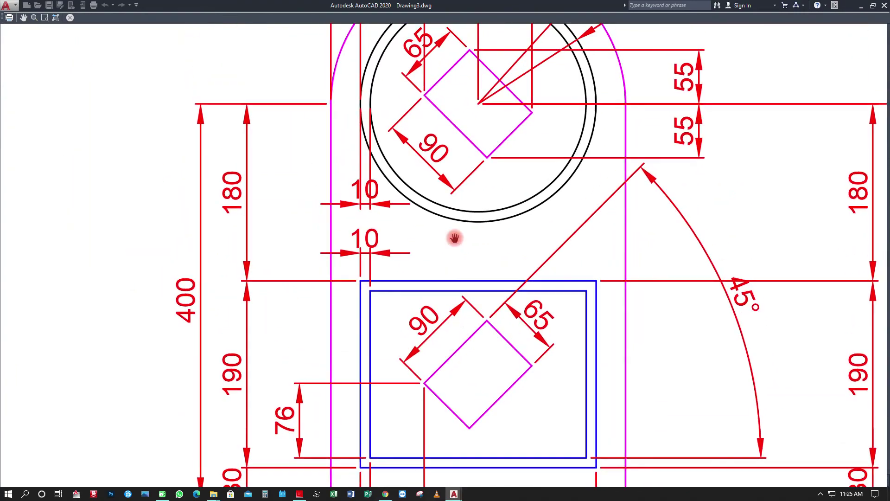
scroll(441, 167, "up", 2)
scroll(437, 167, "down", 4)
scroll(507, 304, "up", 2)
scroll(427, 258, "down", 4)
scroll(426, 257, "up", 2)
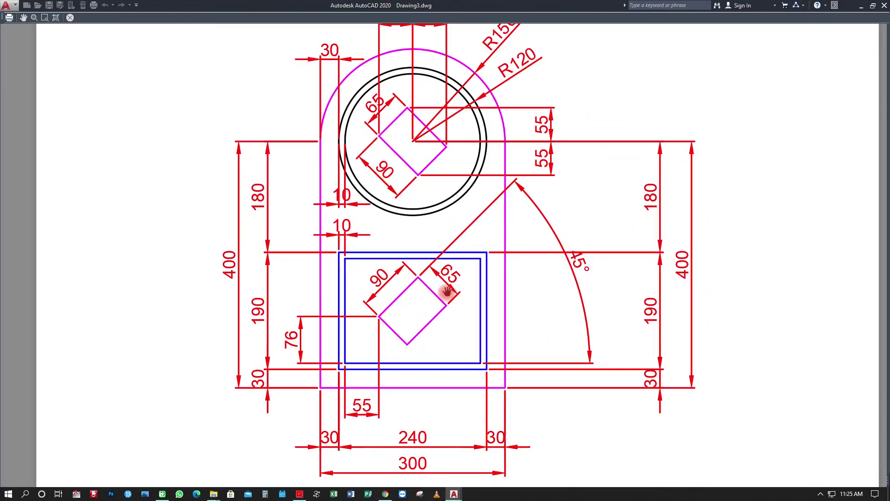
scroll(448, 290, "down", 2)
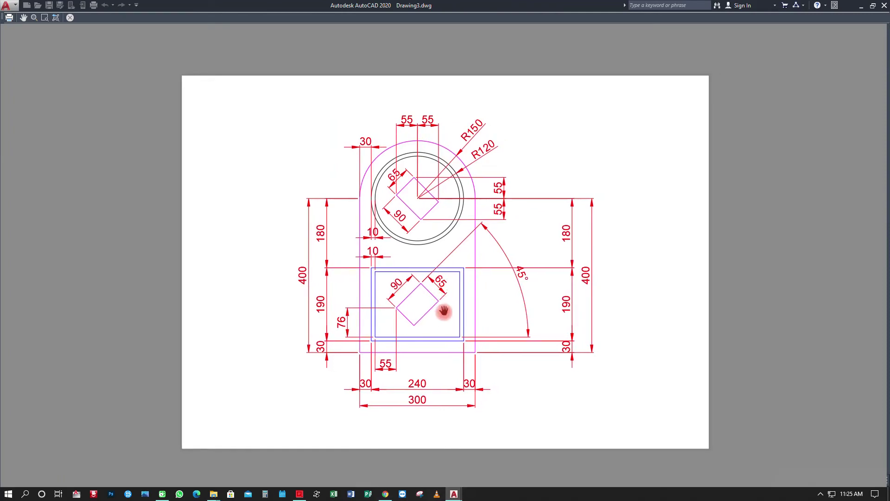
right_click(443, 311)
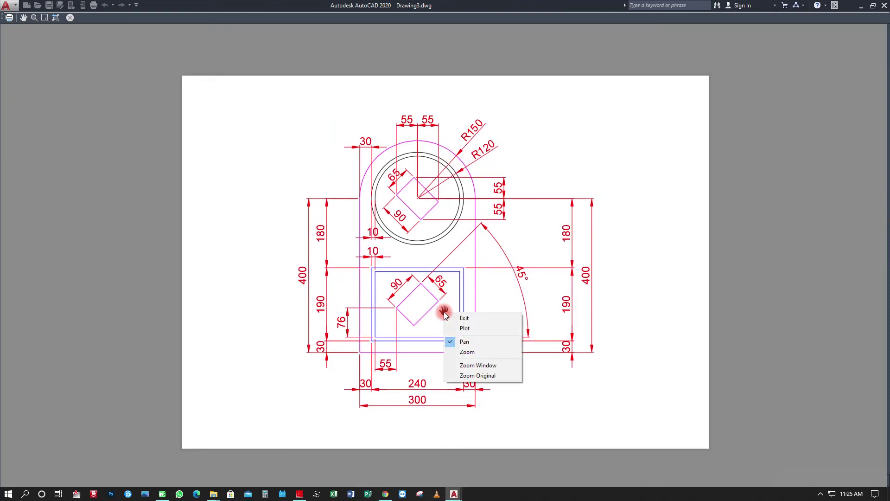
left_click(465, 330)
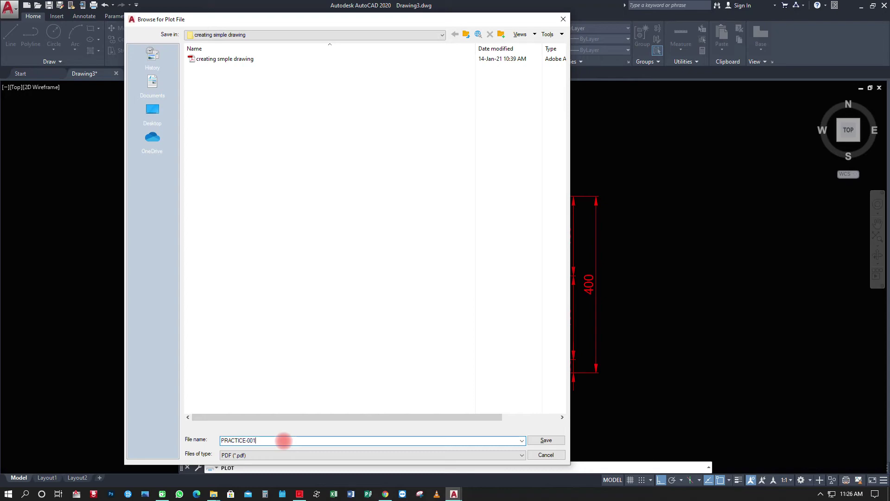
Step: Save the plot as the PDF PRACTICE-001
left_click(543, 440)
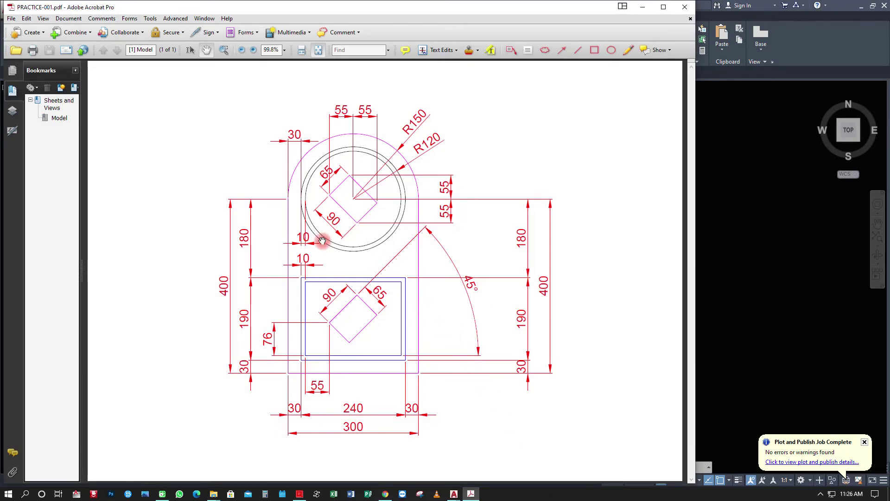
Step: Zoom in and out on the PRACTICE-001 PDF in Acrobat to inspect it
scroll(337, 296, "up", 1, "ctrl")
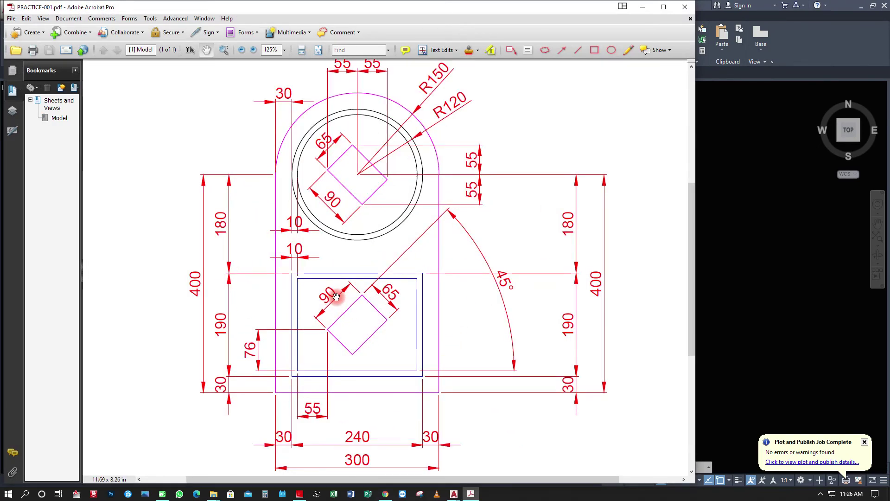
scroll(337, 292, "down", 1, "ctrl")
scroll(335, 279, "up", 1)
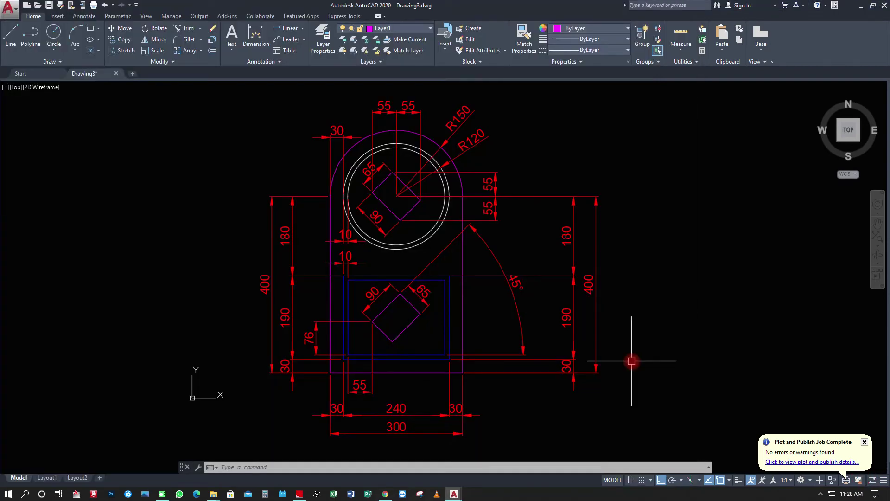
Step: Change Layer1, Layer3 and SMALL RECTANGLE layer colours to white in Layer Properties
left_click(323, 35)
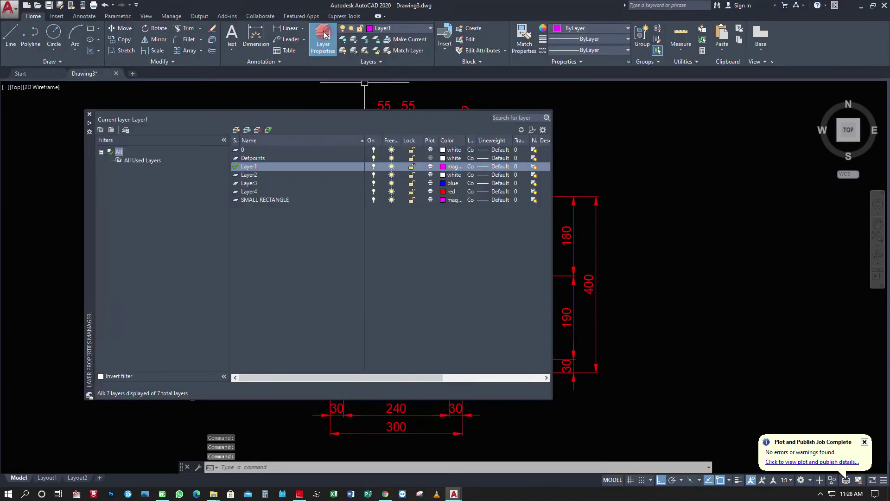
left_click(441, 168)
left_click(422, 276)
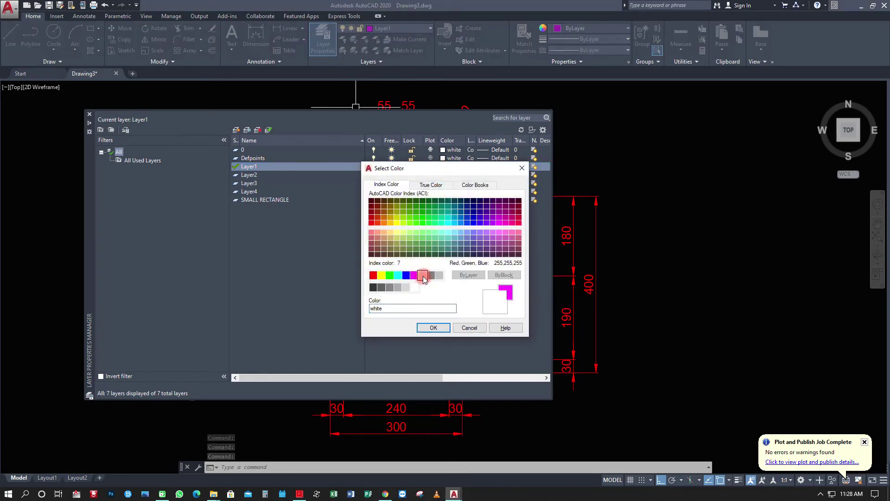
left_click(434, 327)
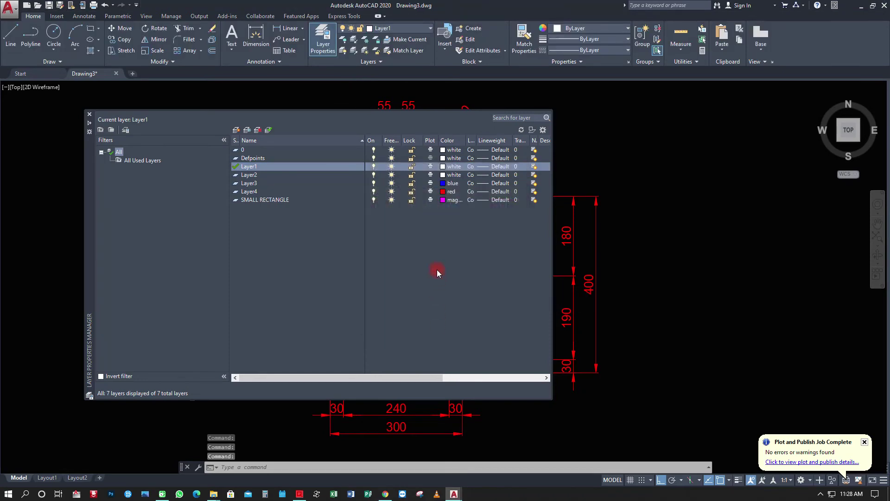
left_click(441, 183)
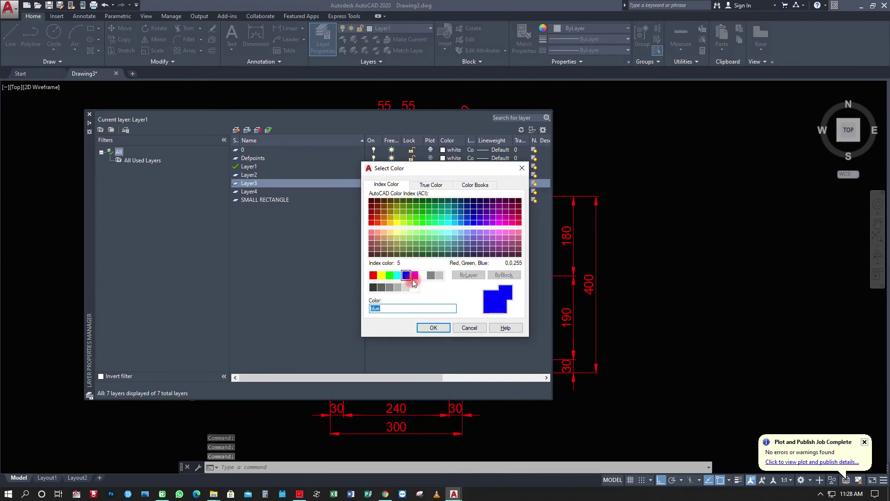
left_click(422, 275)
left_click(432, 327)
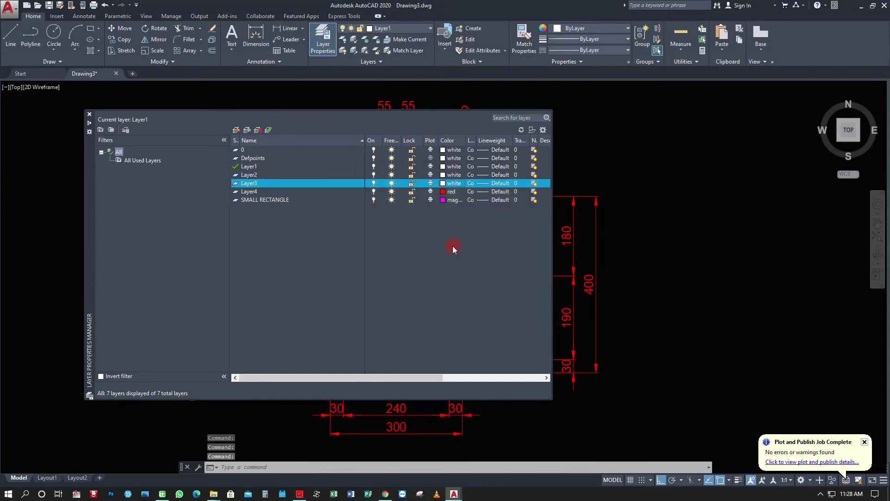
left_click(444, 200)
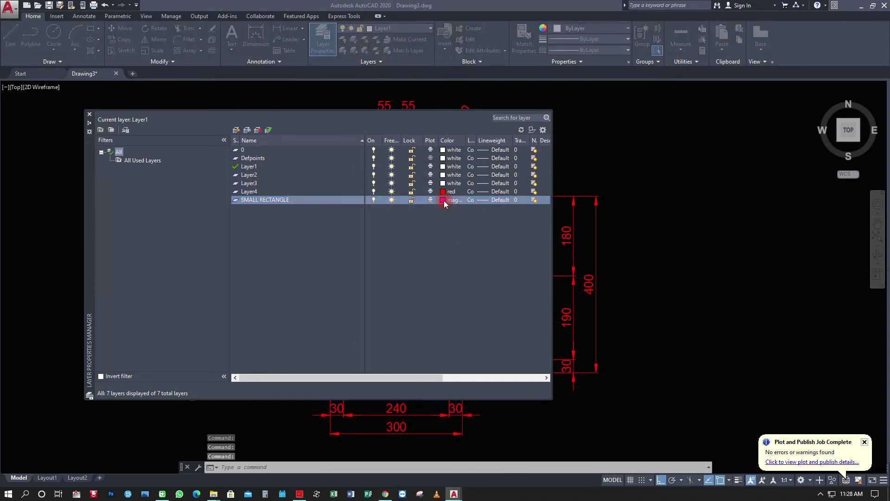
left_click(424, 275)
left_click(433, 327)
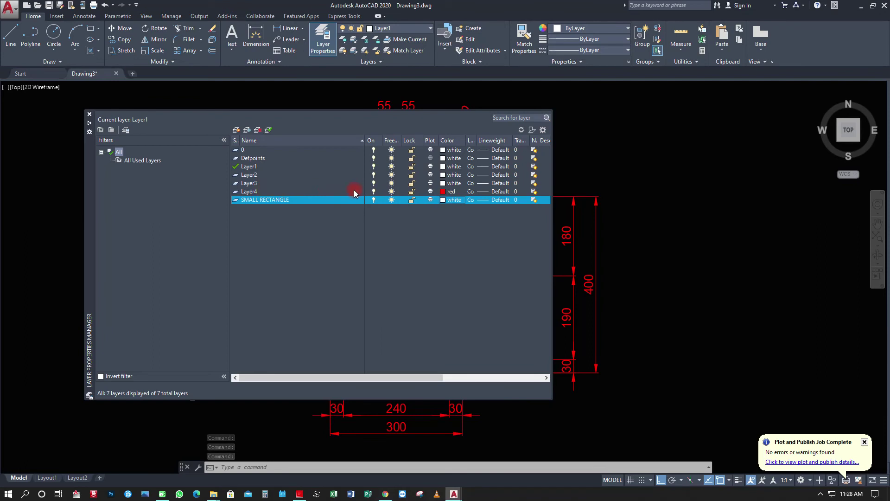
left_click(89, 114)
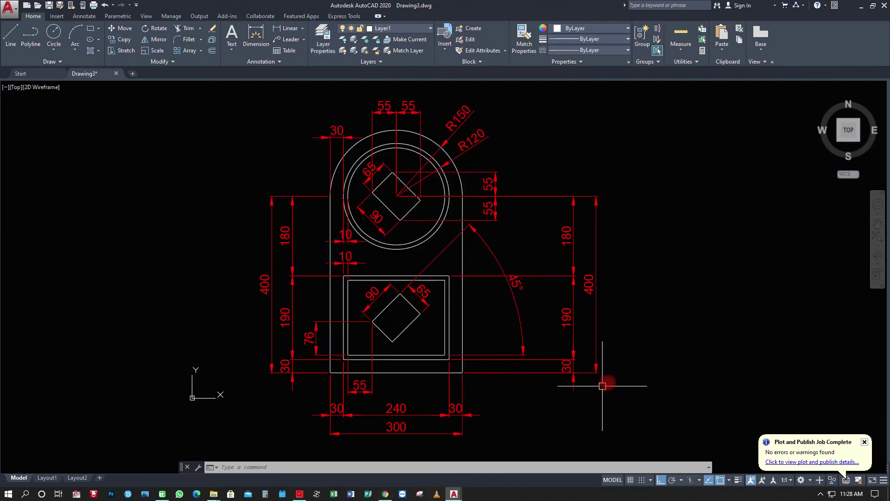
Step: Preview a new plot using the <Previous plot> page setup
left_click(93, 6)
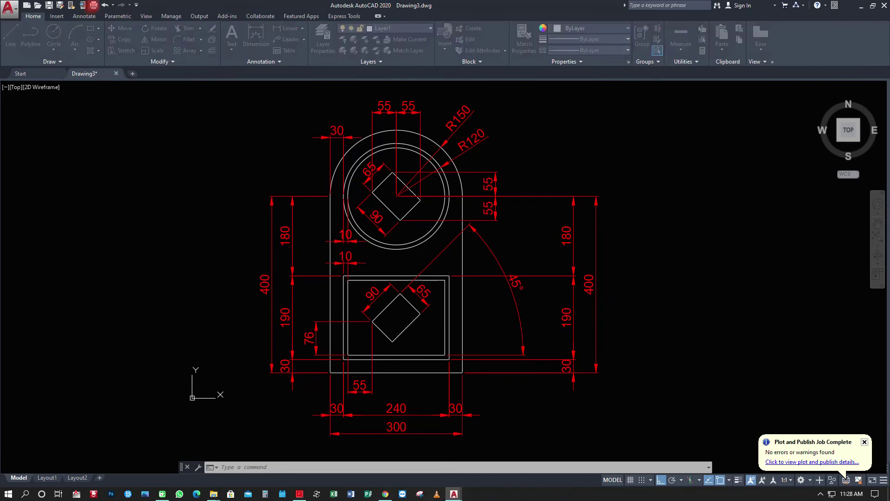
left_click(358, 151)
left_click(350, 164)
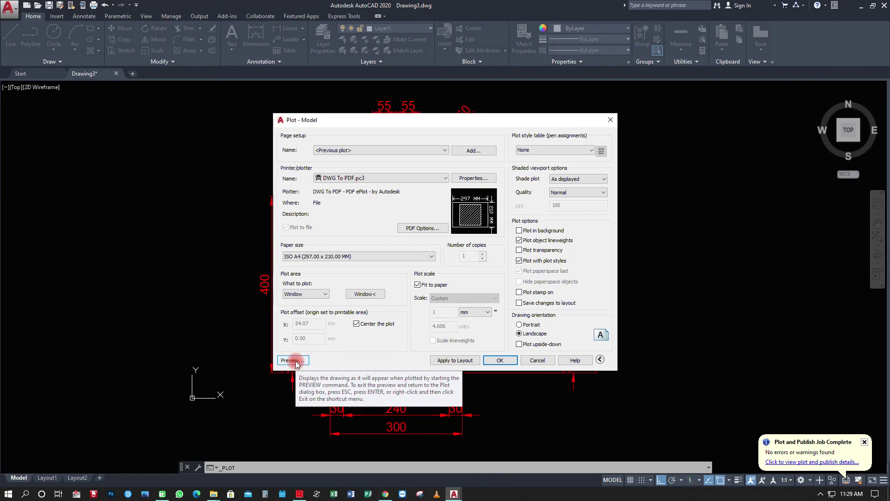
left_click(297, 361)
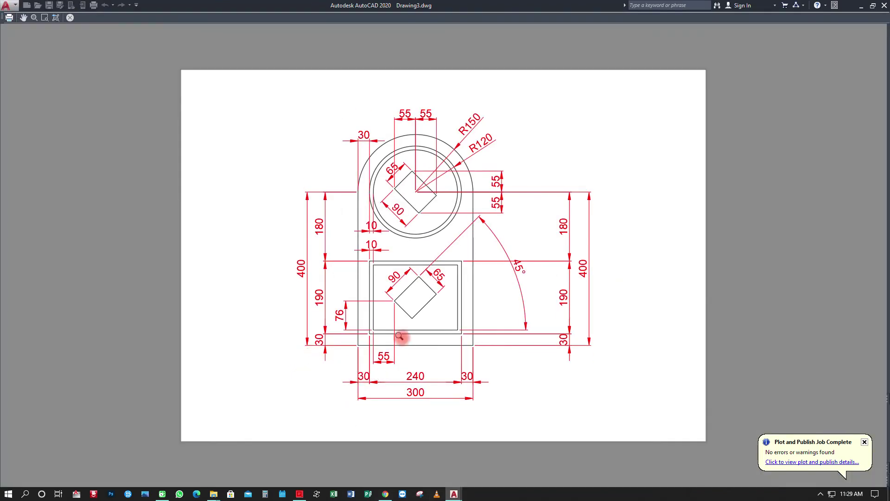
Step: Inspect the upper circle's black outlines in the preview, then send it to plot
scroll(402, 339, "up", 2)
scroll(408, 338, "up", 3)
scroll(411, 337, "down", 3)
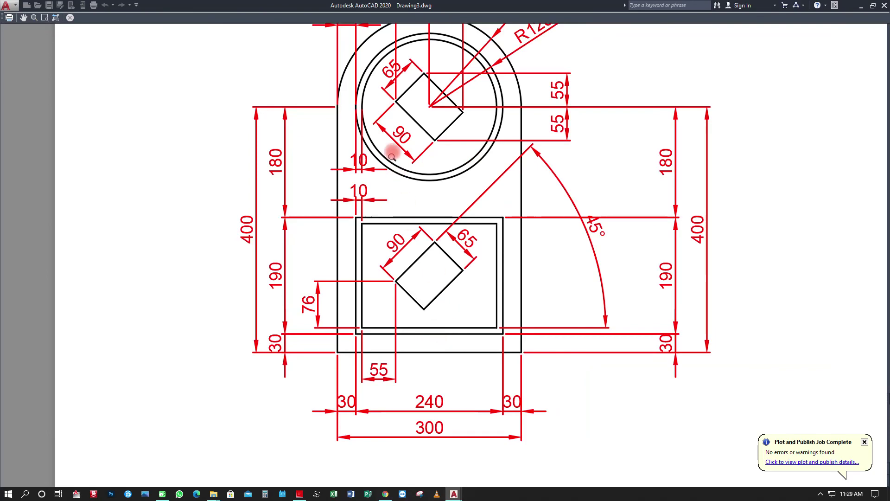
scroll(383, 129, "up", 4)
middle_click_drag(383, 129, 416, 255)
scroll(403, 232, "down", 1)
scroll(395, 206, "down", 2)
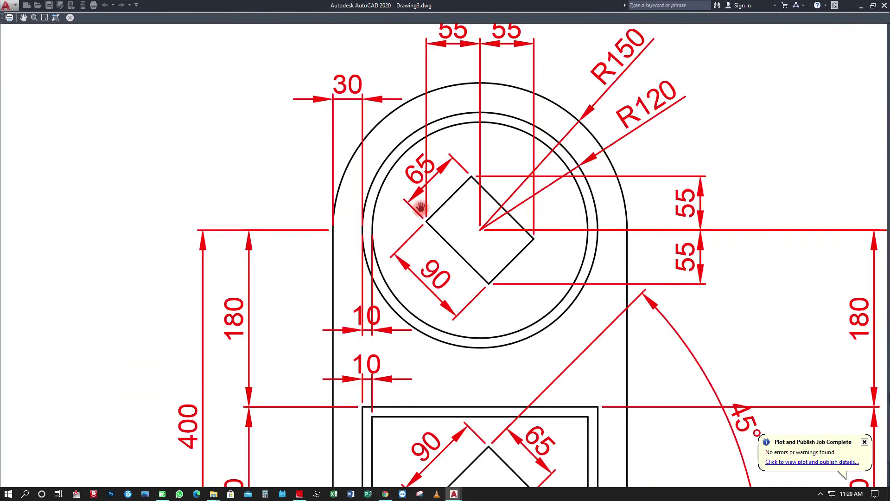
scroll(416, 207, "down", 2)
scroll(439, 271, "down", 1)
right_click(439, 271)
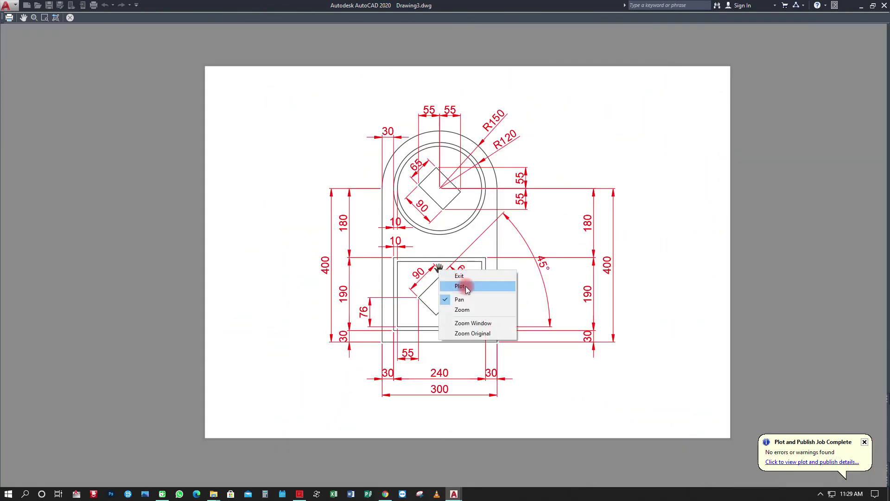
left_click(464, 284)
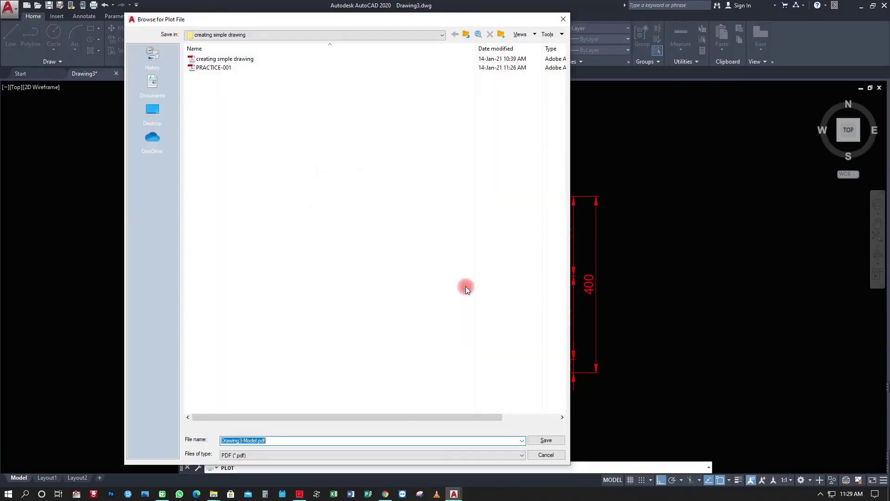
Step: Overwrite the existing PRACTICE-001.pdf with the updated plot
left_click(229, 68)
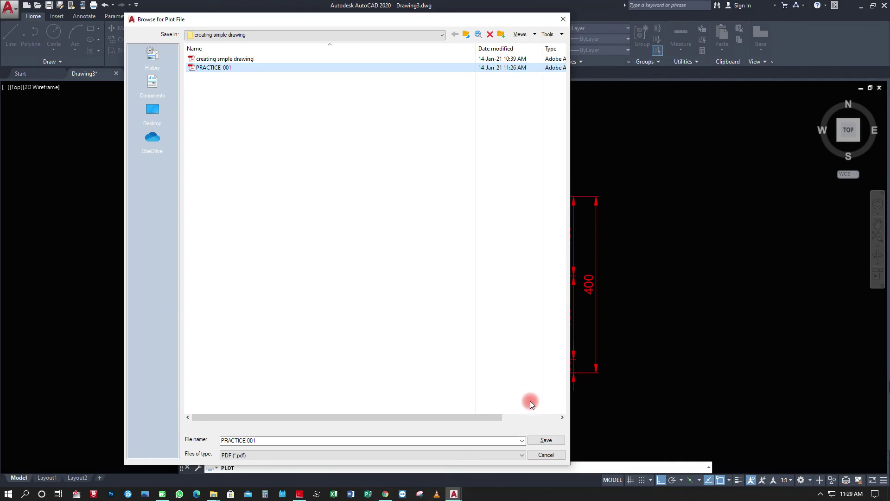
left_click(541, 440)
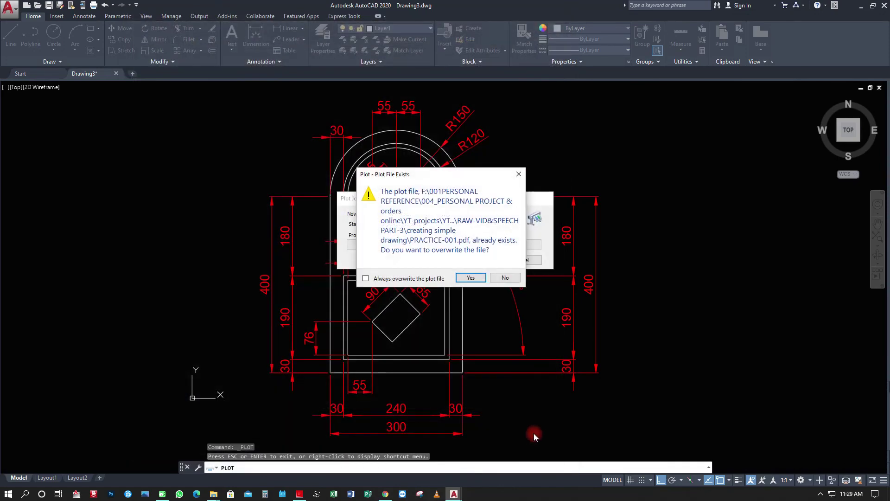
left_click(471, 278)
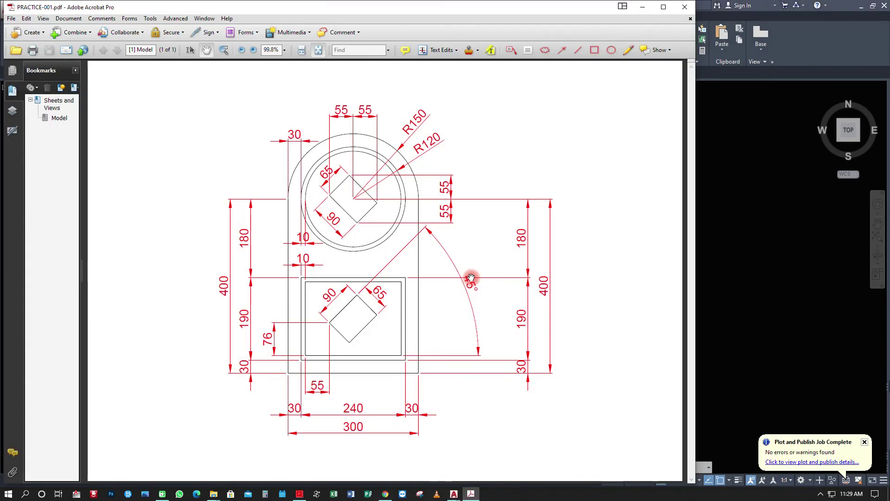
left_click(415, 282)
scroll(365, 240, "up", 1, "ctrl")
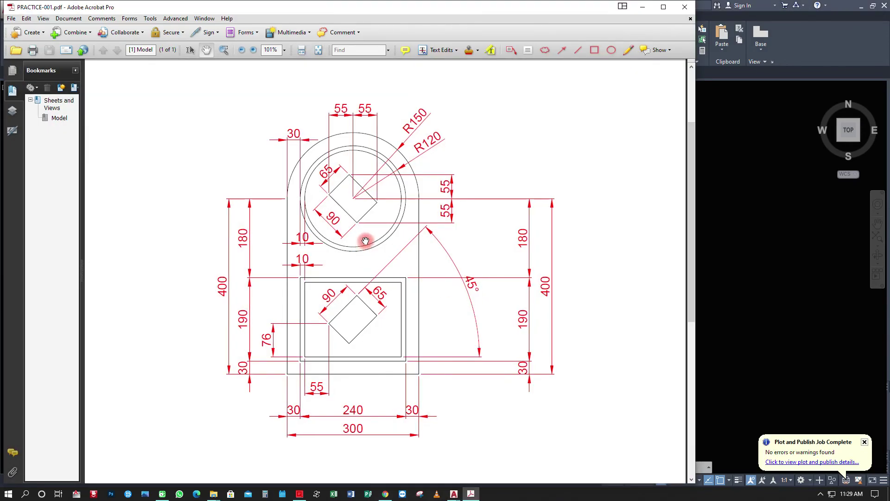